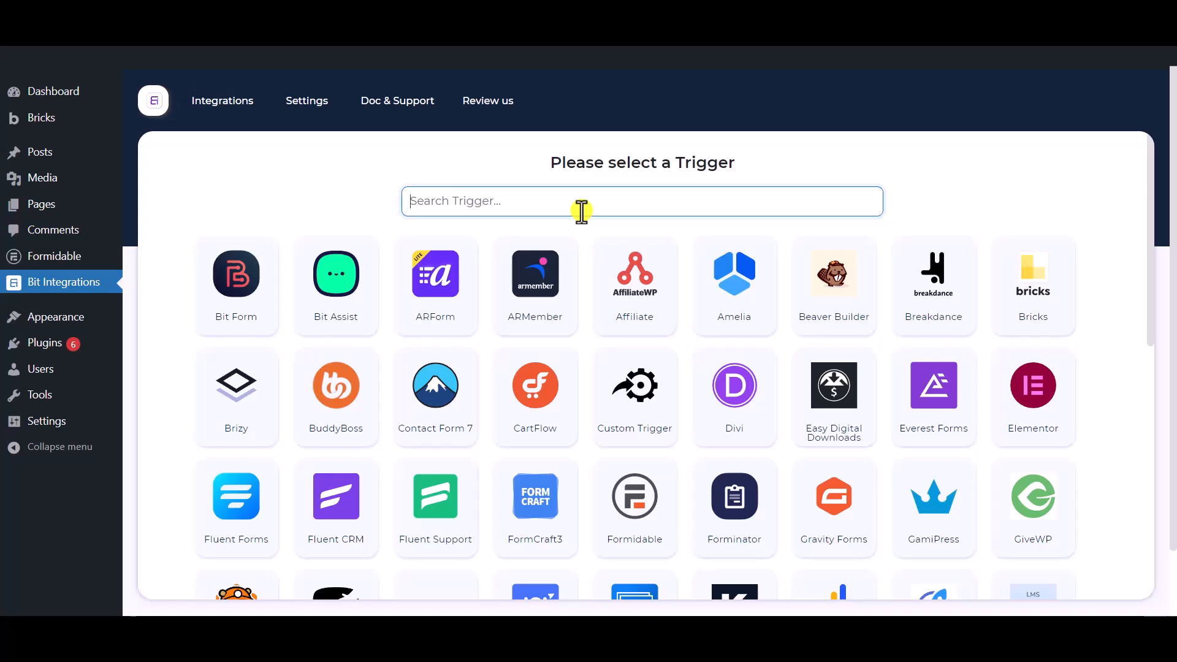
Set up an integration with Formidable's Contact Form as the trigger and WPWebhooks as the action
type("formidable")
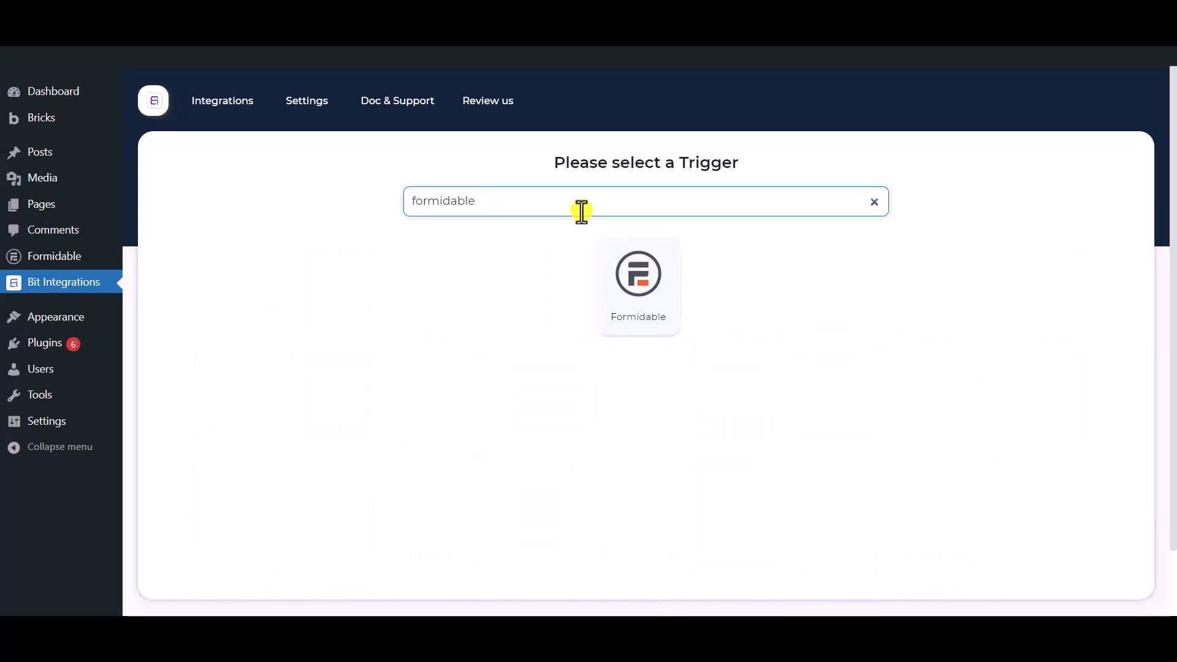
left_click(616, 299)
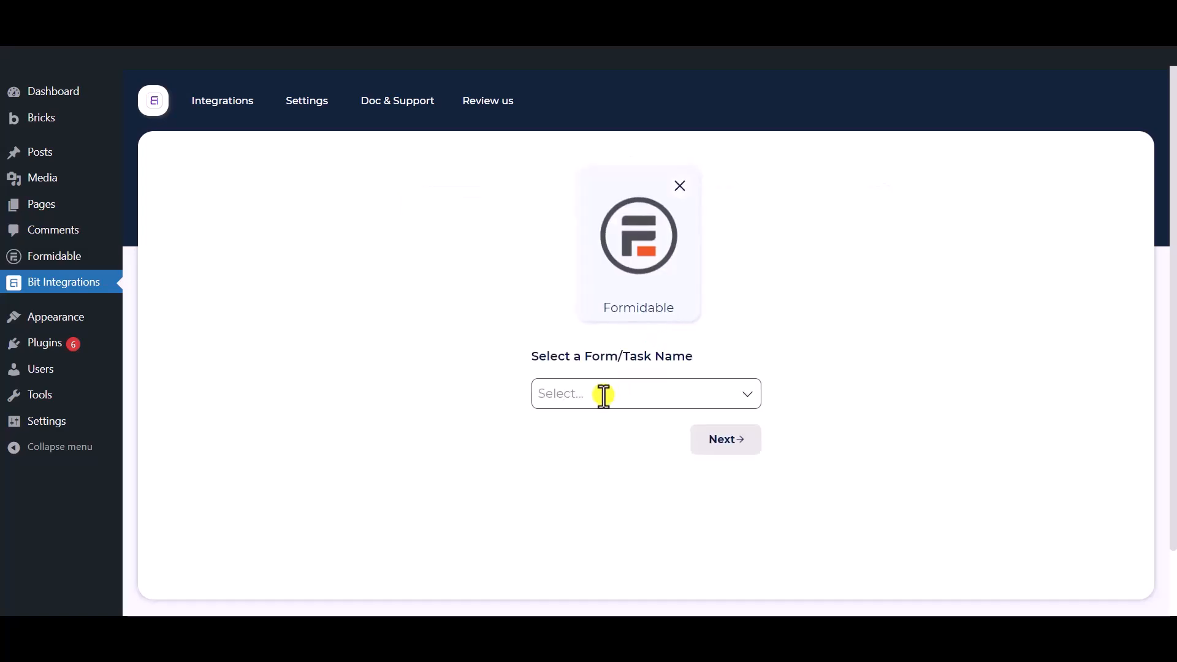
left_click(604, 396)
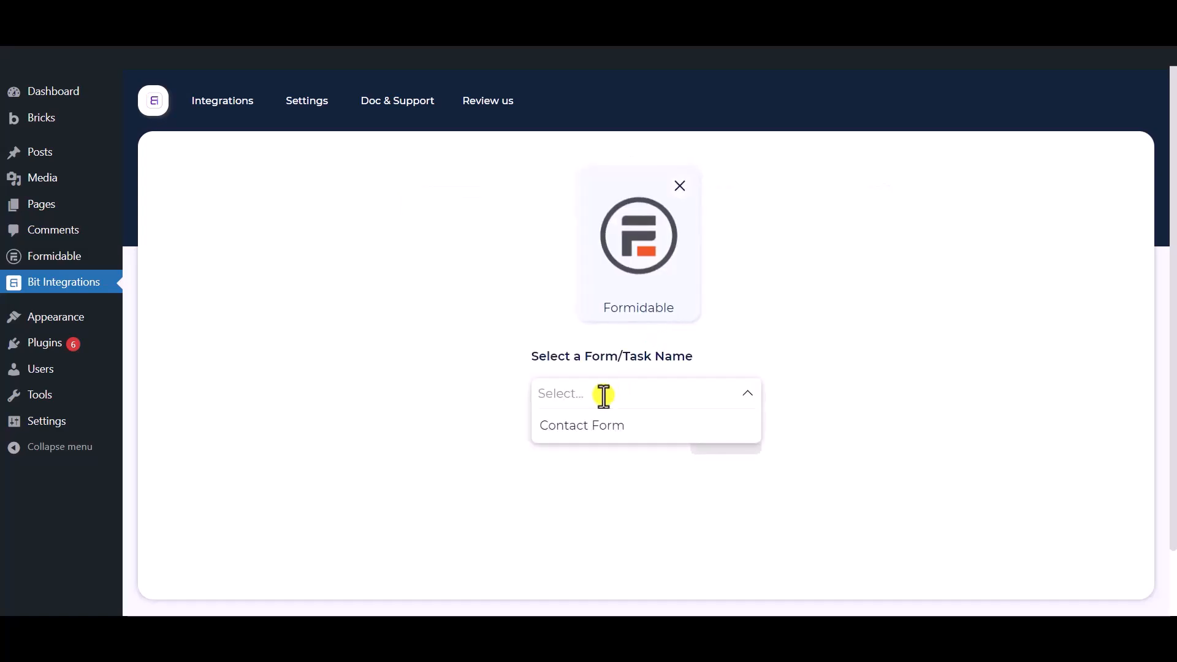
left_click(632, 442)
left_click(809, 554)
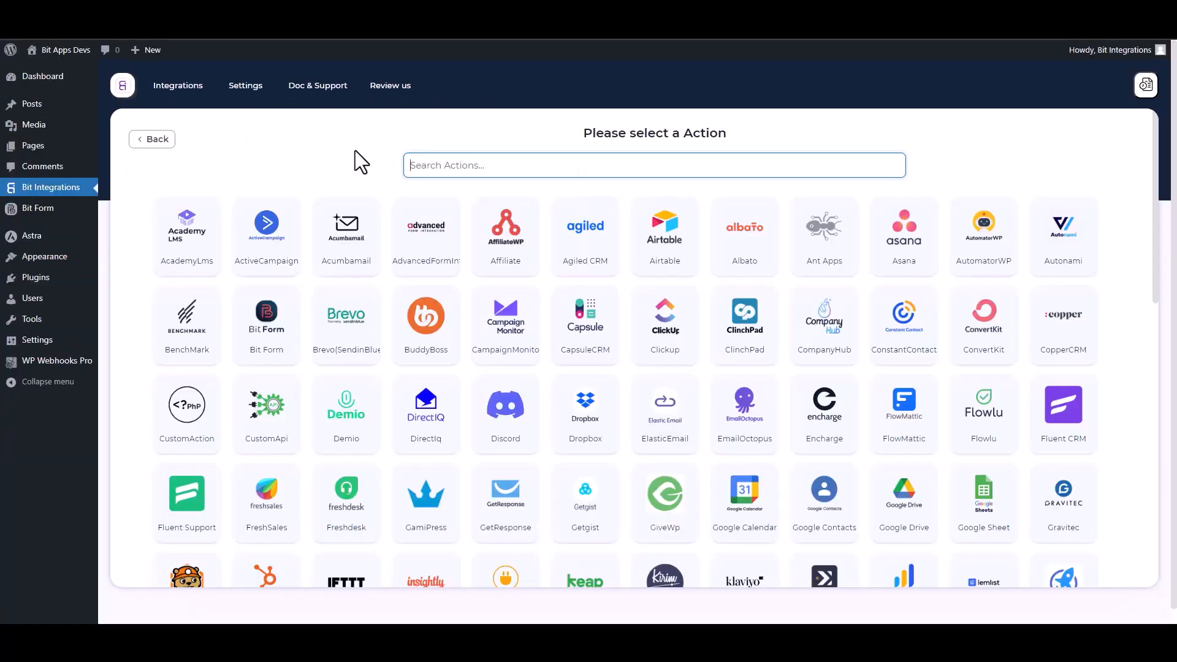
type("wp")
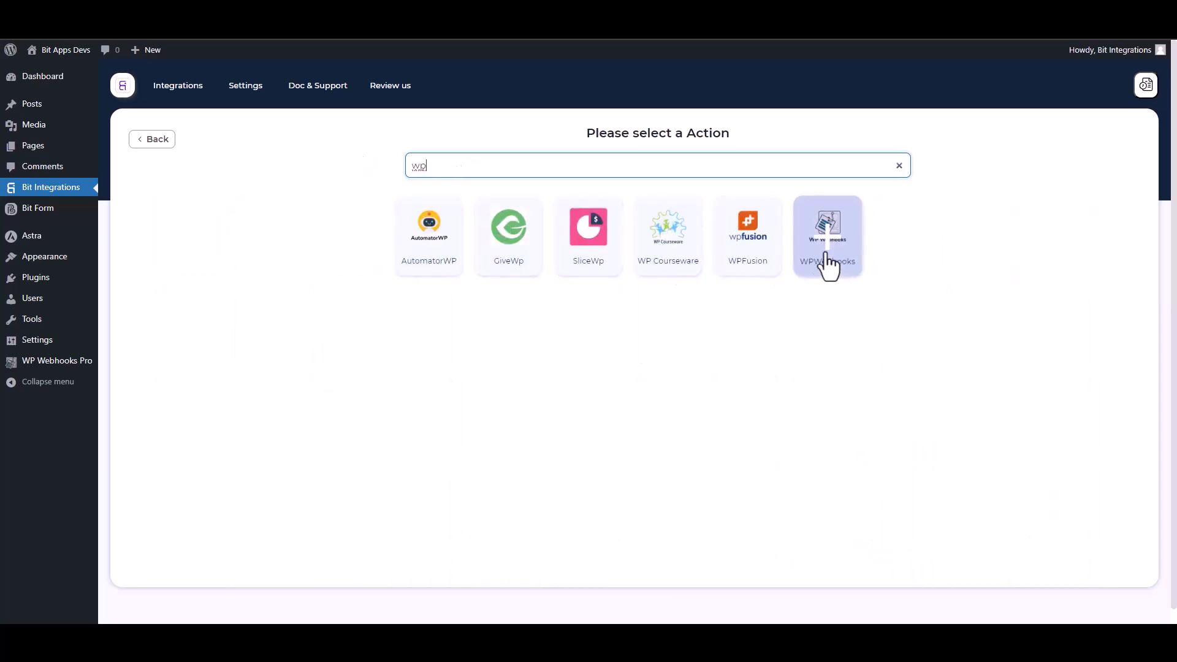
left_click(848, 275)
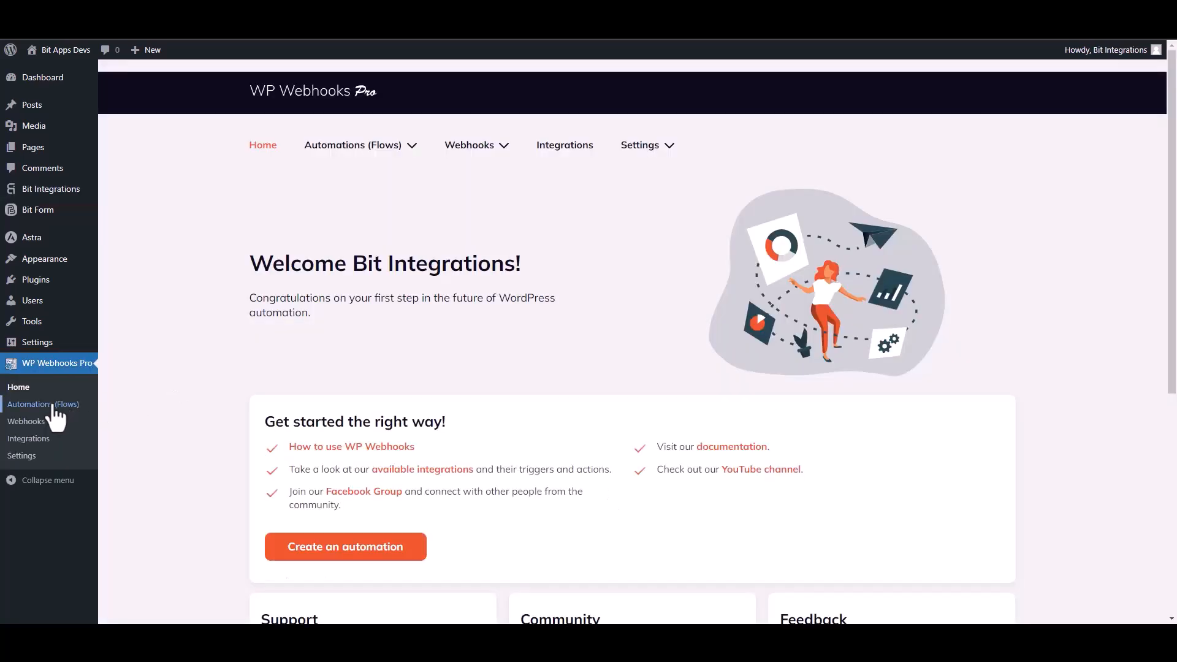
Create an automation flow named "Bit Integrations" in WP Webhooks Pro
left_click(54, 405)
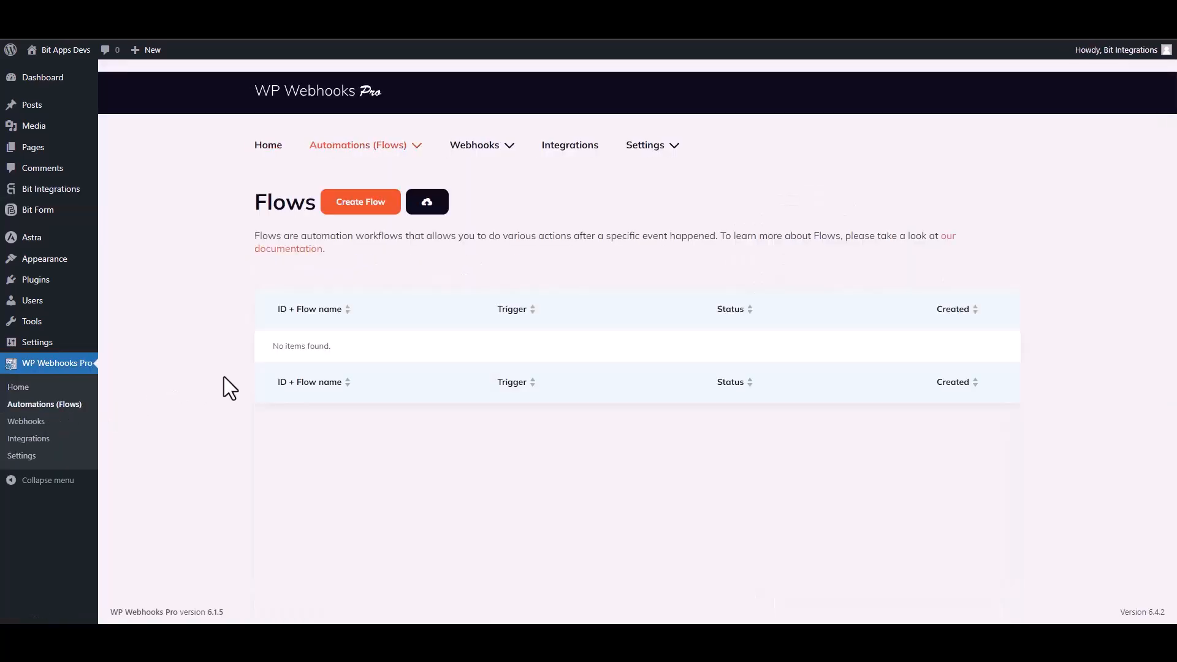
left_click(371, 205)
left_click(561, 153)
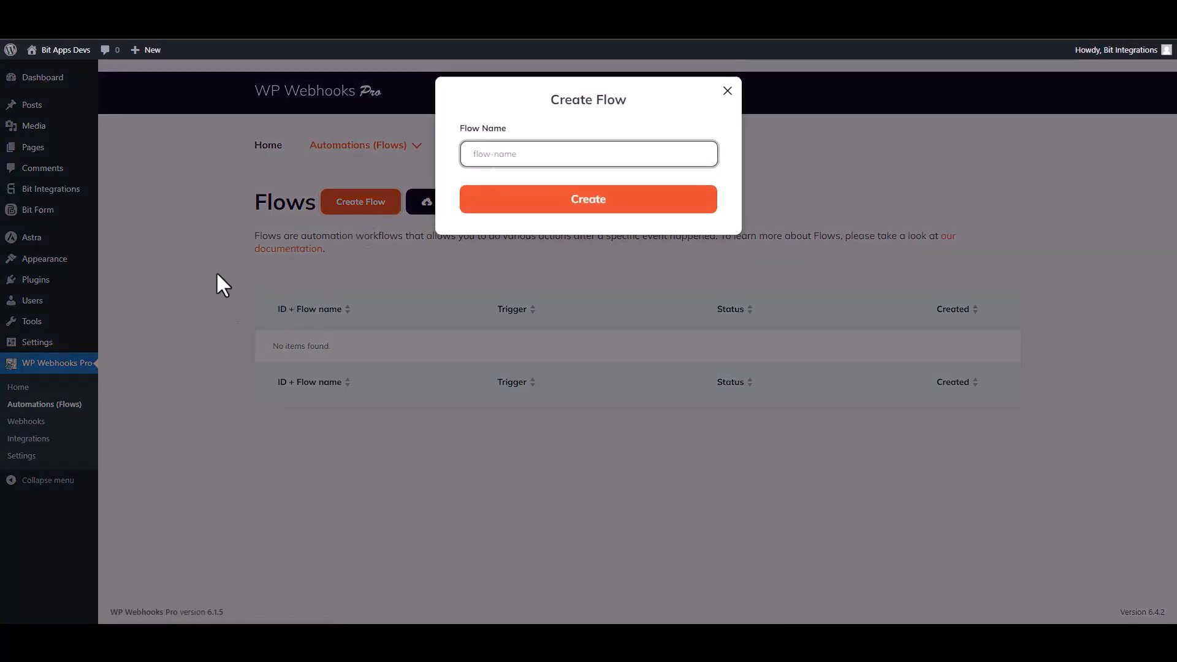
type("Bit Integrations")
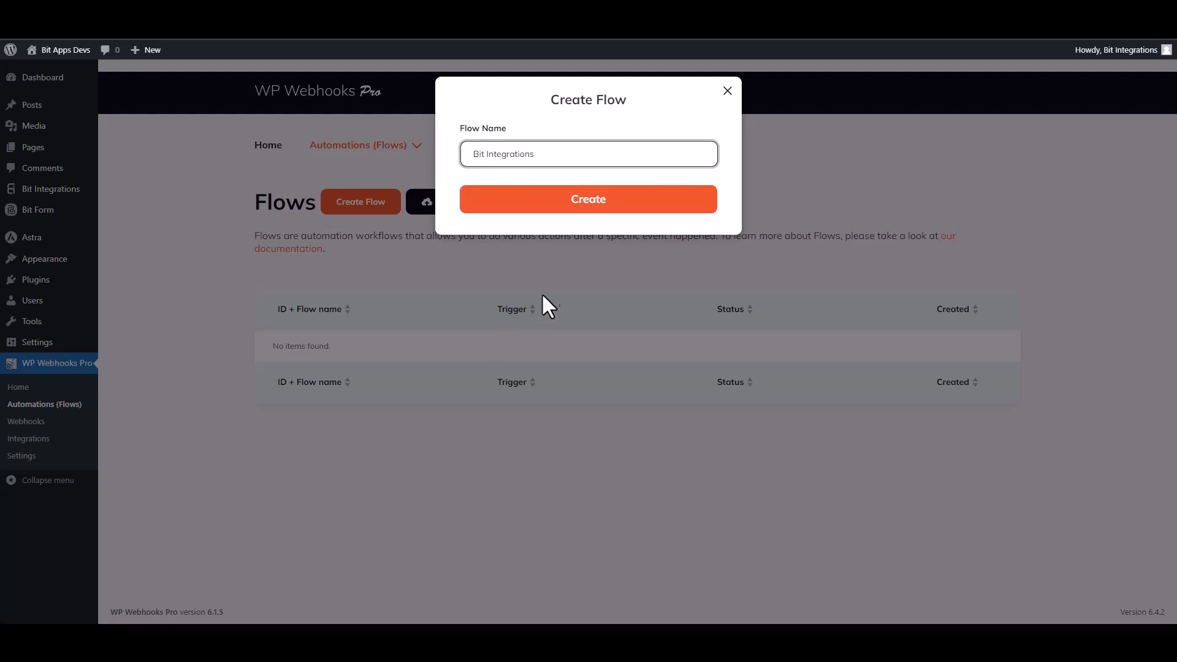
left_click(584, 210)
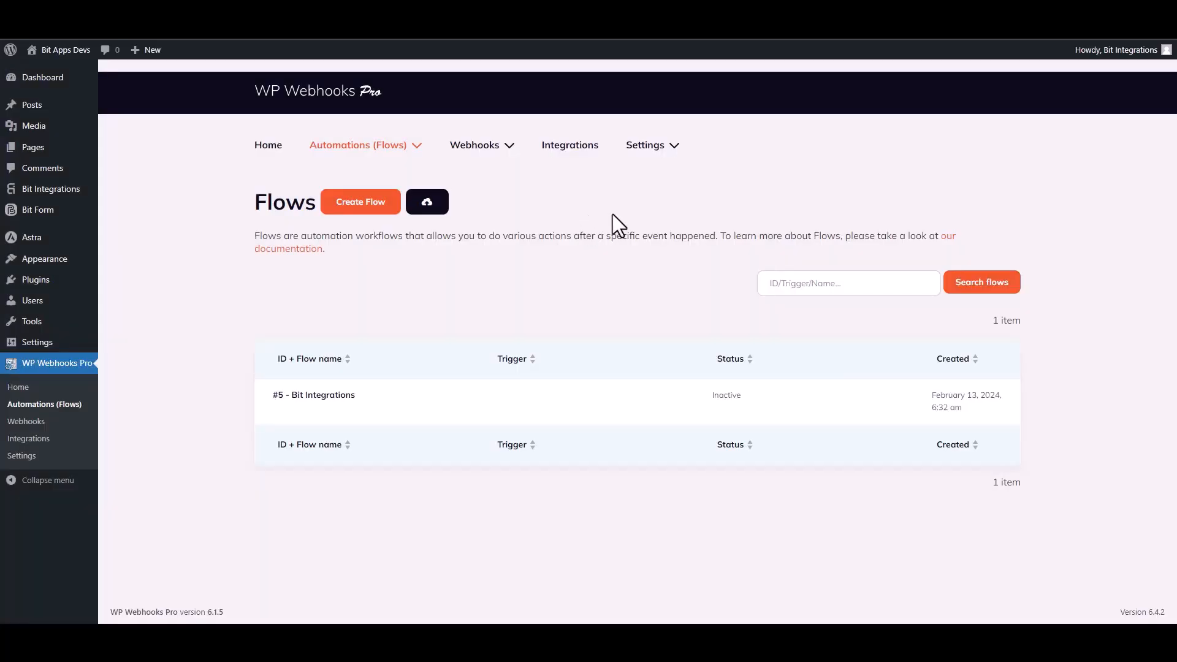
Open the Bit Integrations flow and set its trigger to the Webhooks integration's "HTTP request received"
mouse_move(316, 418)
left_click(279, 410)
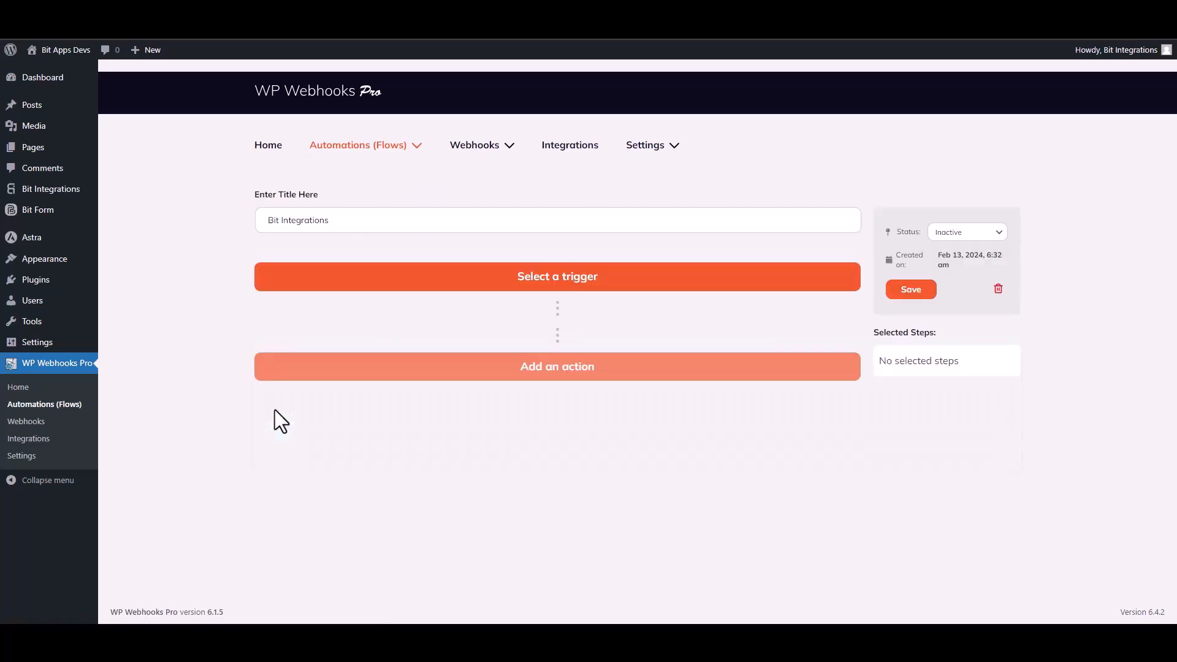
left_click(593, 290)
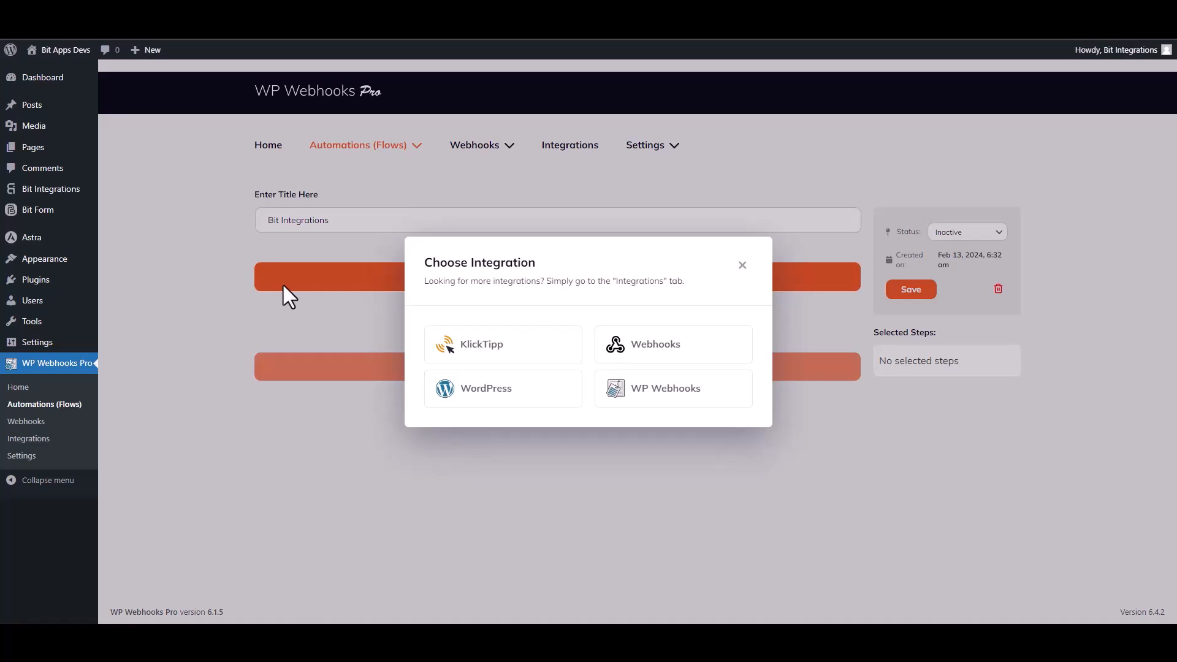
left_click(679, 344)
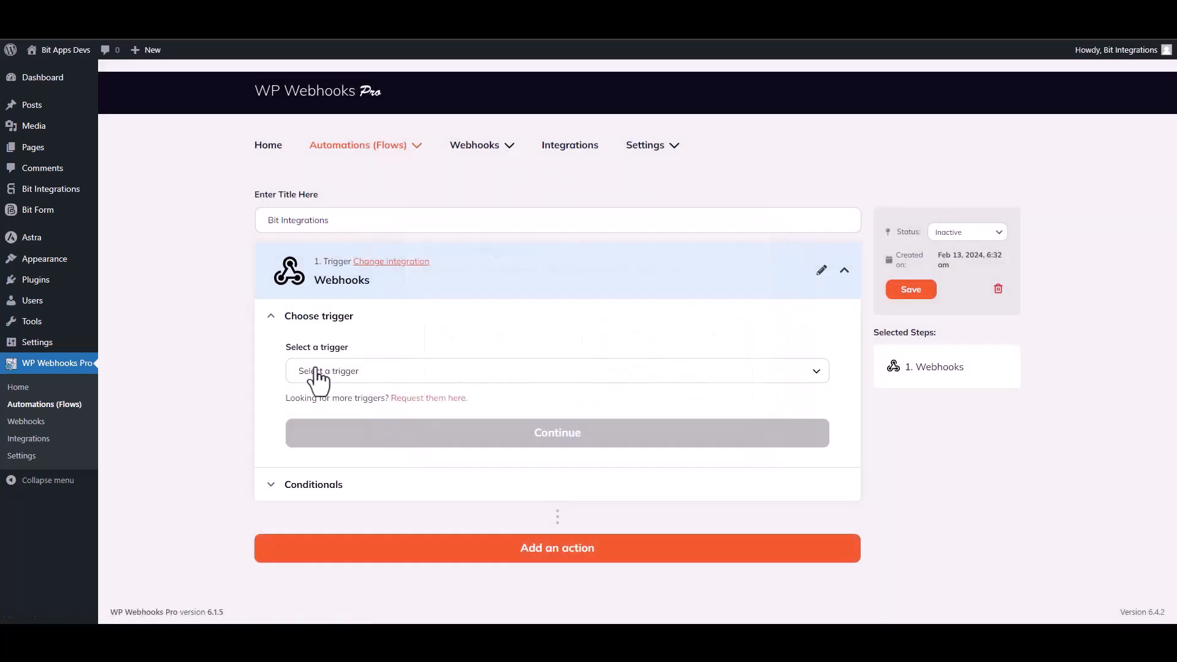
left_click(353, 377)
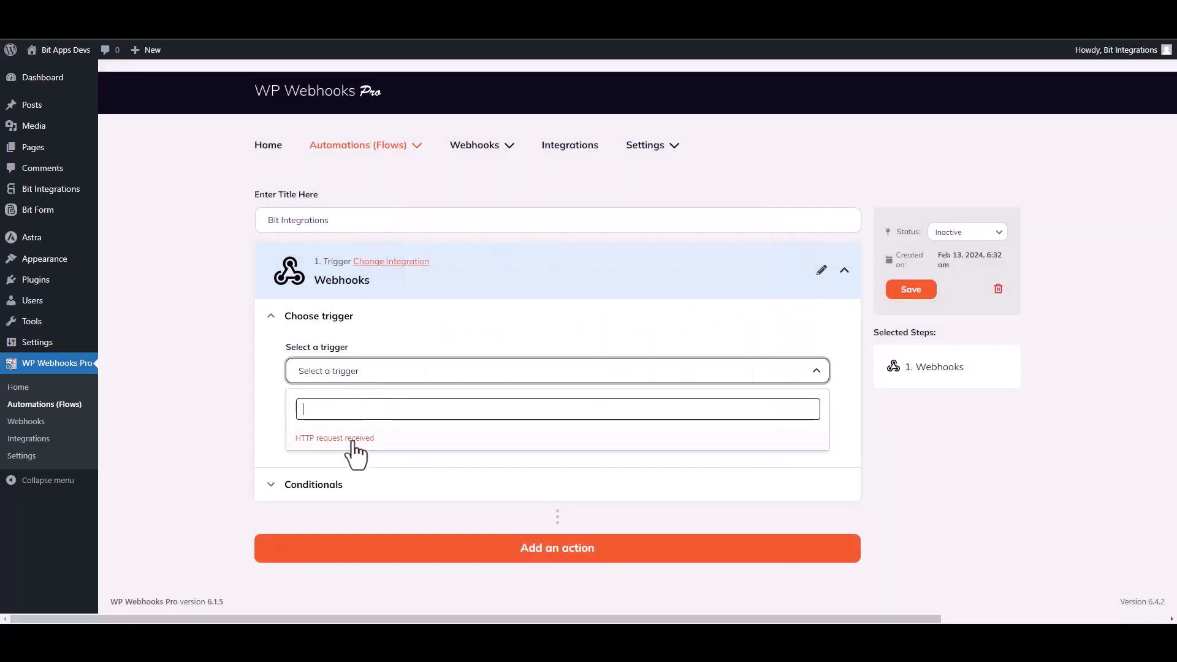
left_click(352, 452)
left_click(354, 452)
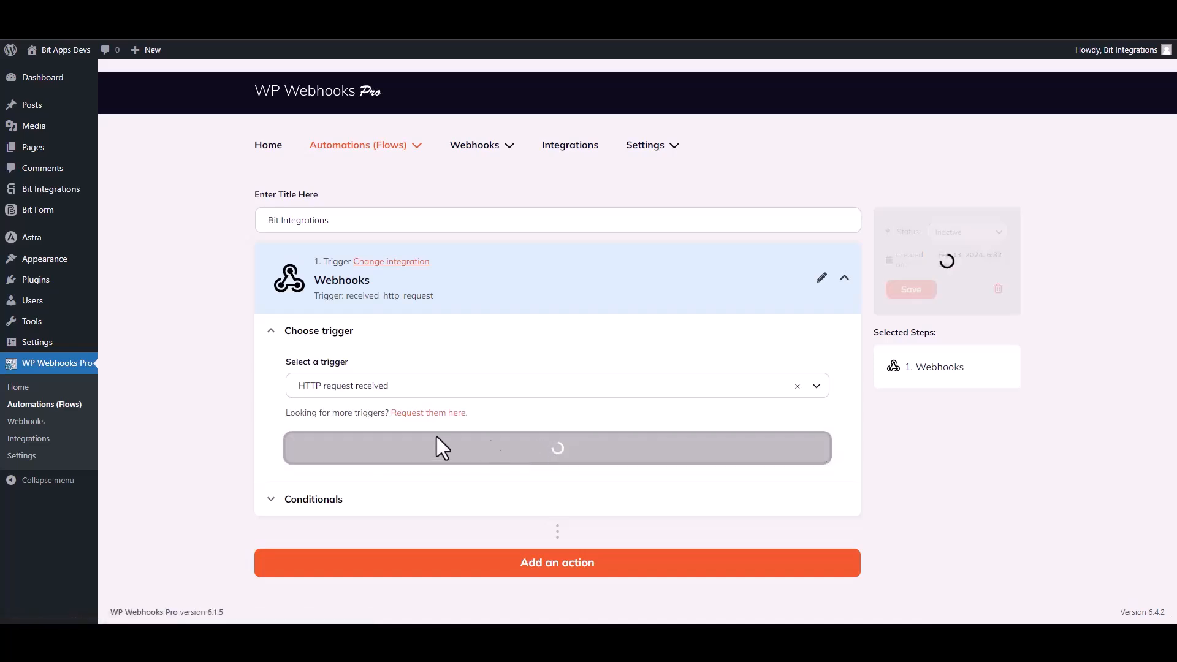
Copy the flow's receivable trigger URL and paste it as the link in the WPWebhooks integration settings
scroll(236, 382, "down", 3)
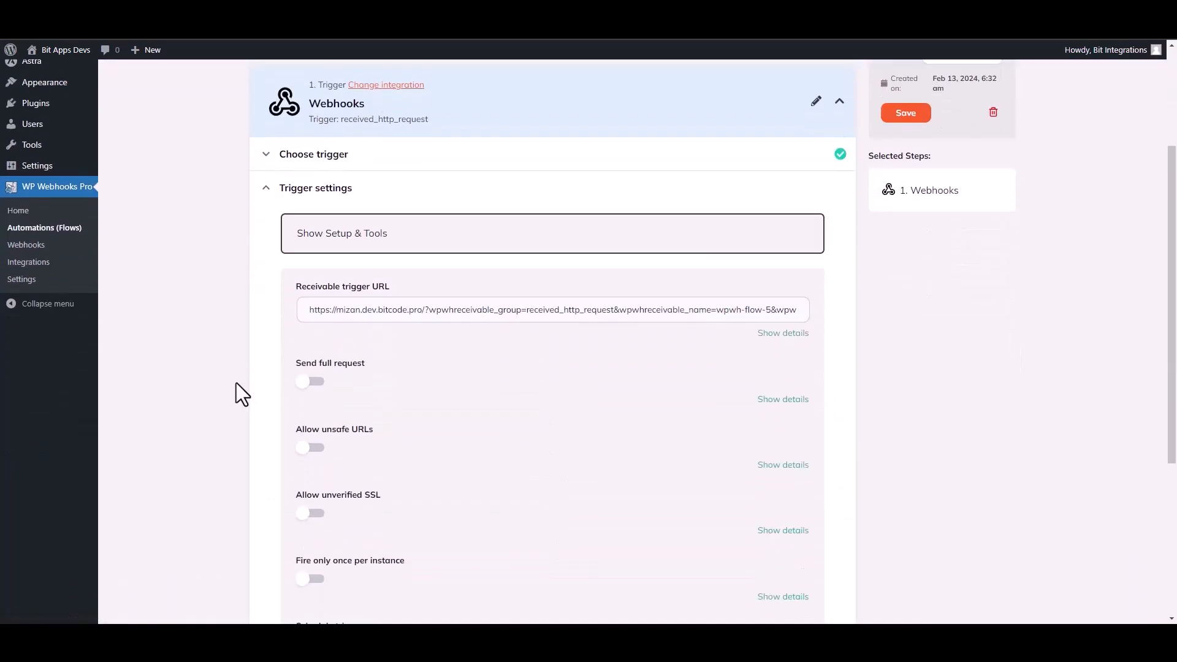
triple_click(469, 315)
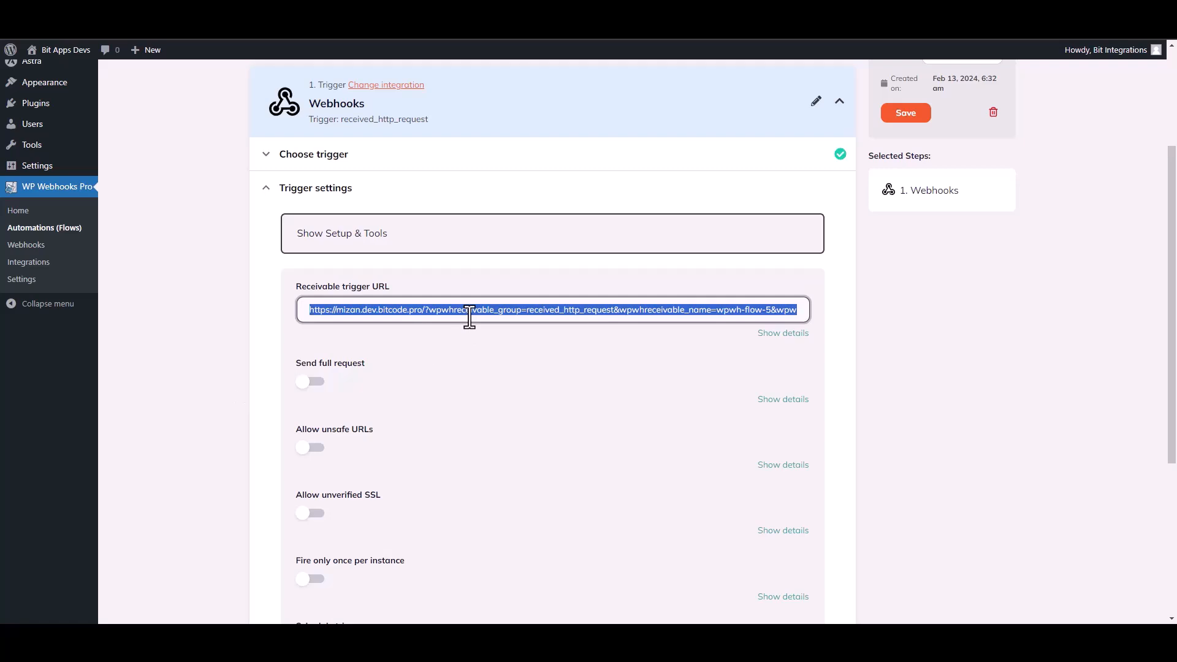
left_click(268, 38)
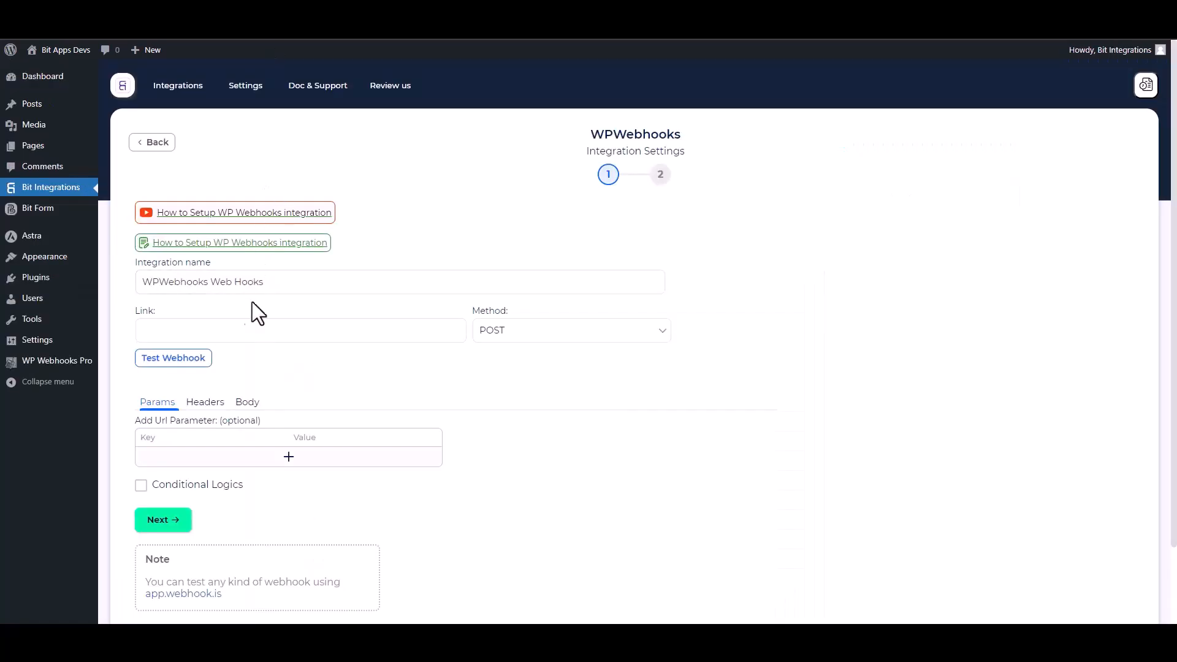
left_click(201, 329)
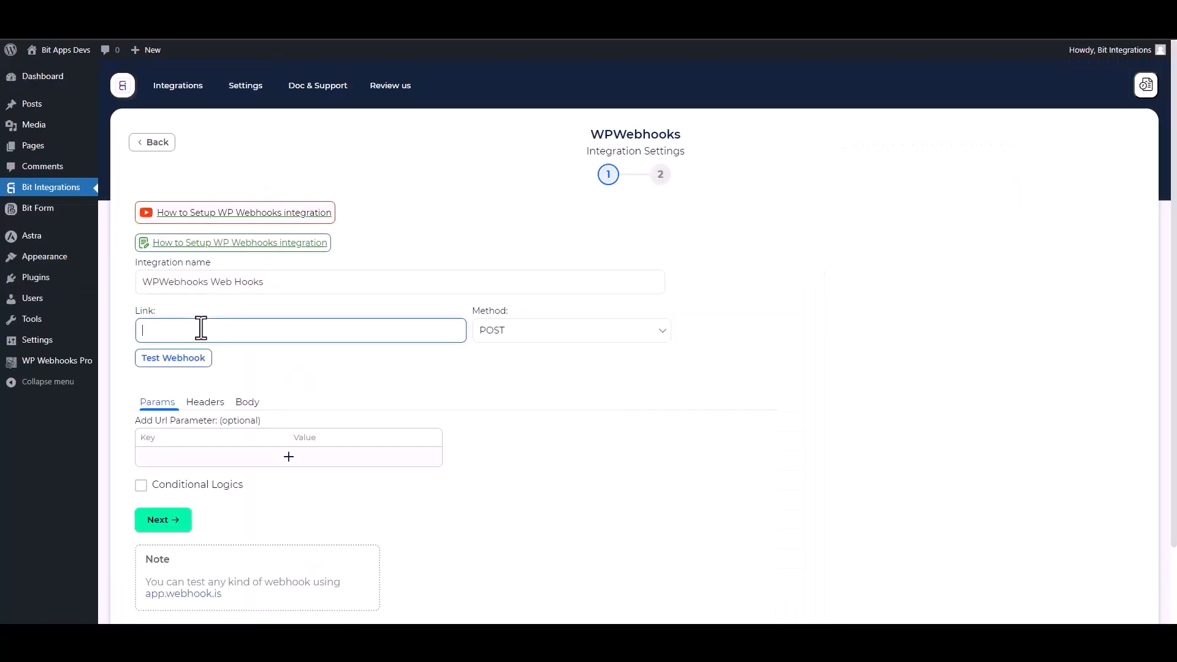
key("ctrl+v")
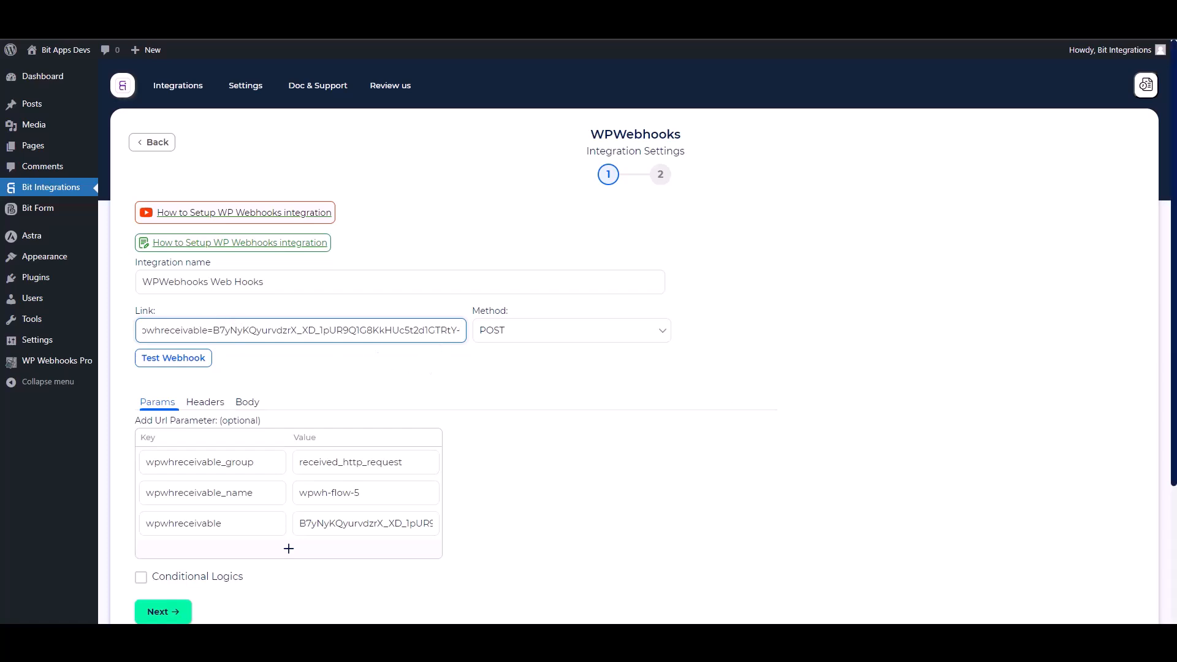
Make the request body send all data with an application/json payload, and test the webhook
scroll(814, 376, "down", 1)
left_click(256, 331)
left_click(157, 351)
left_click(249, 397)
left_click(208, 427)
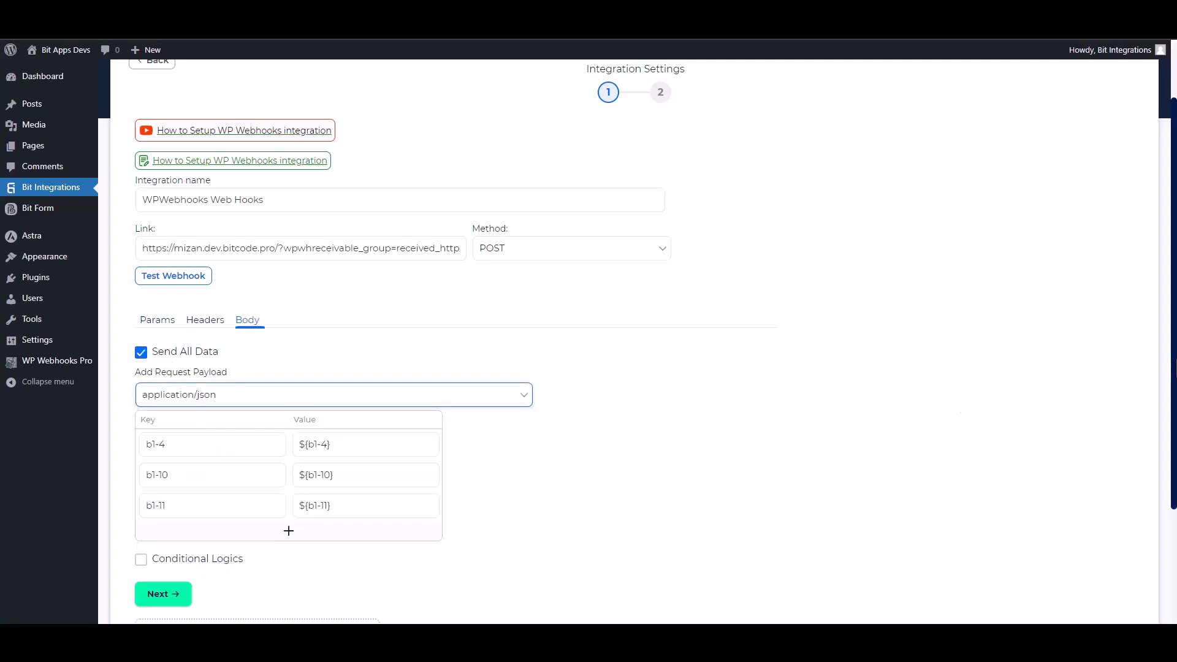
scroll(242, 429, "down", 2)
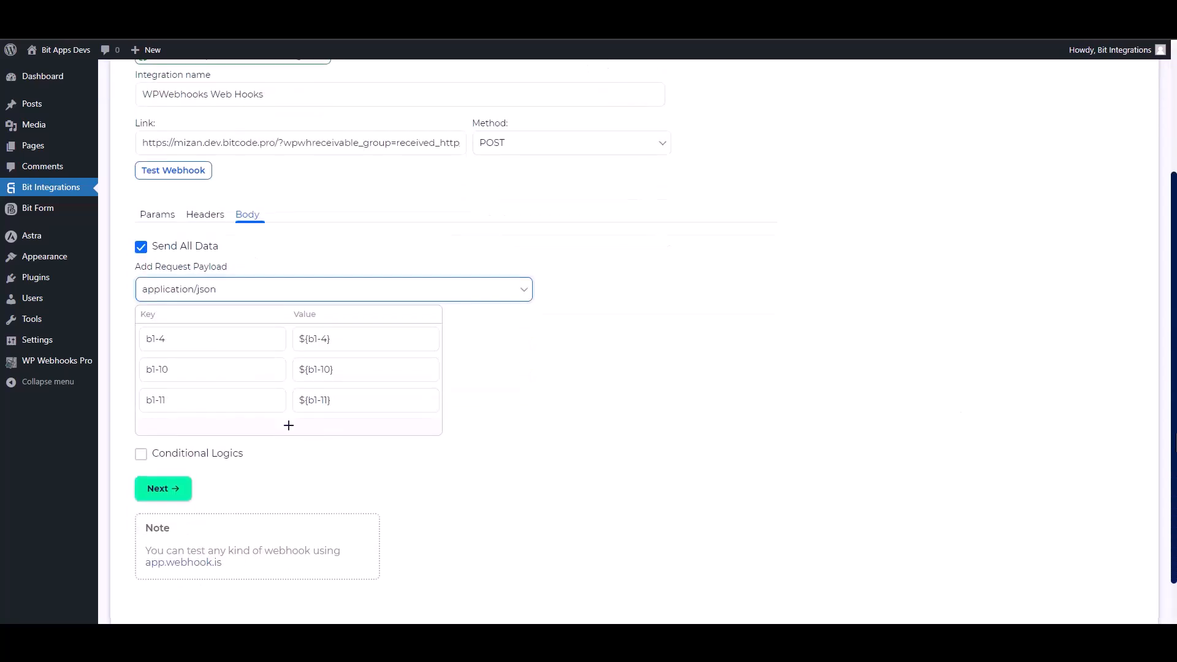
left_click(198, 171)
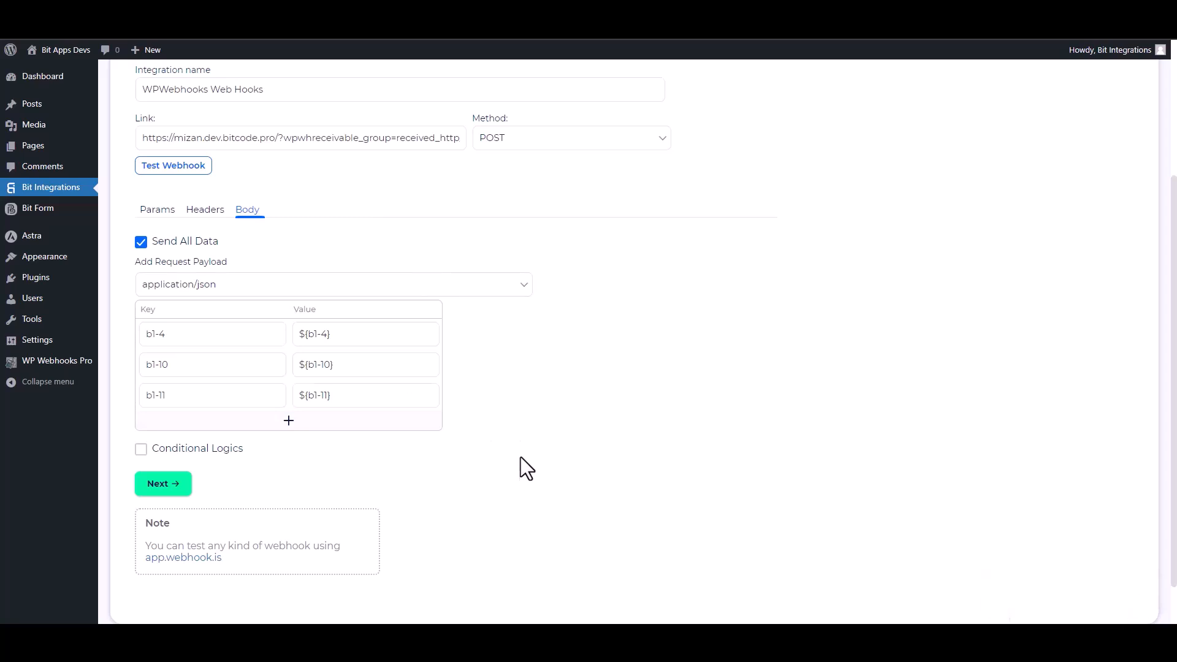
left_click(178, 453)
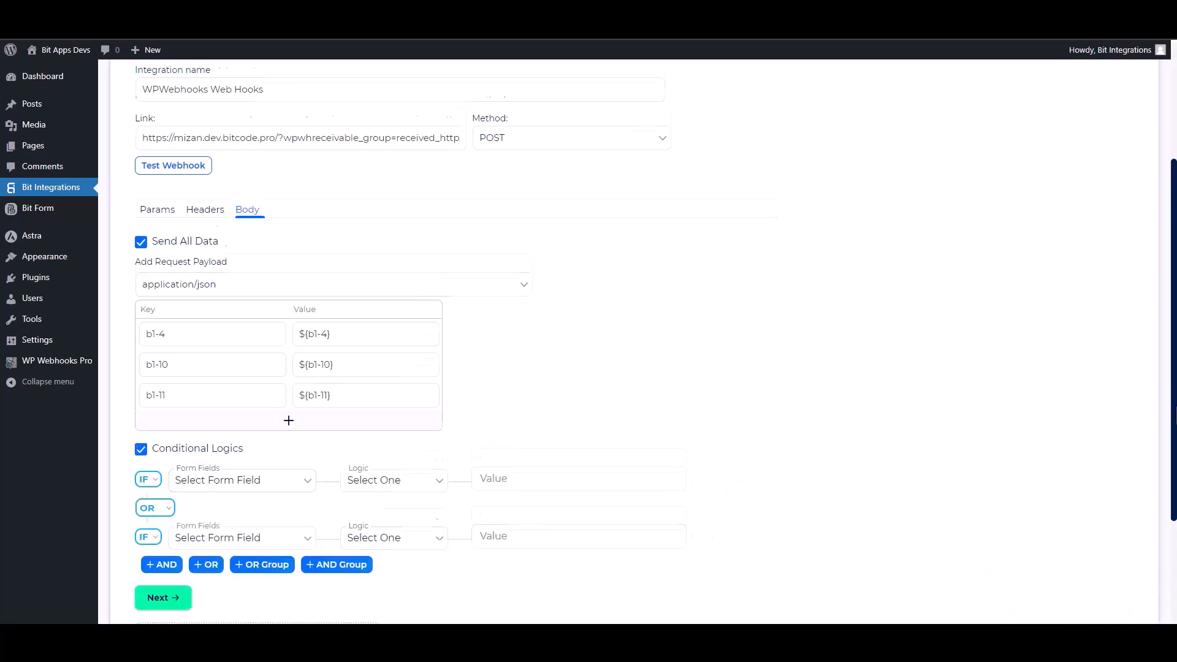
scroll(999, 439, "down", 2)
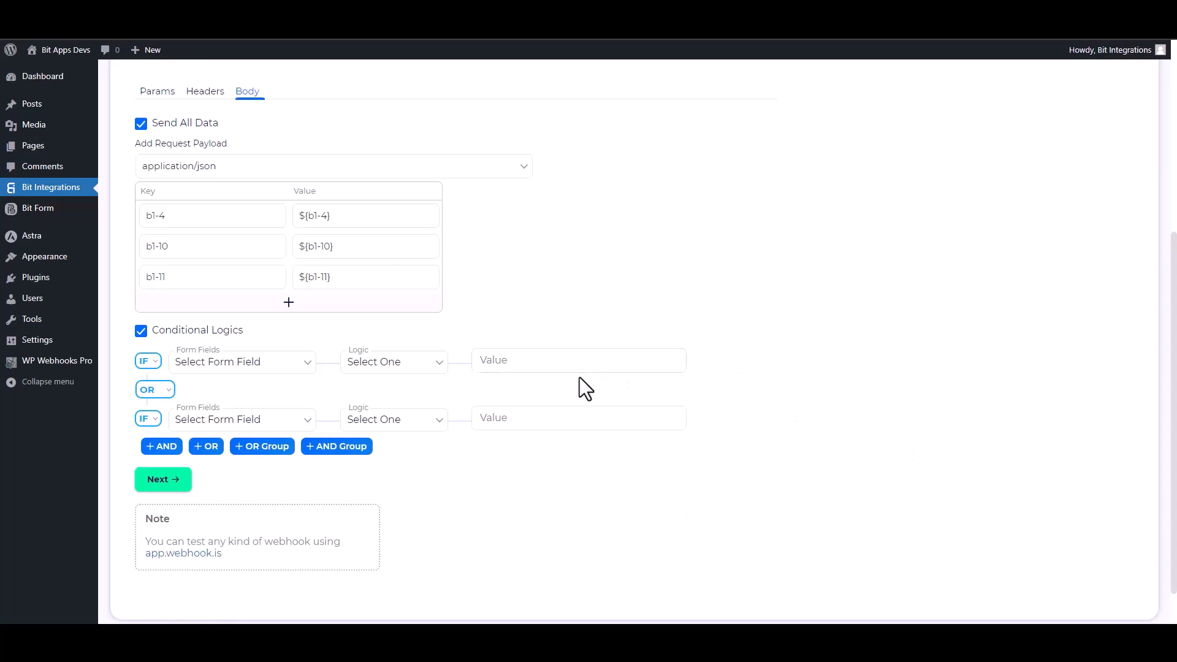
left_click(142, 331)
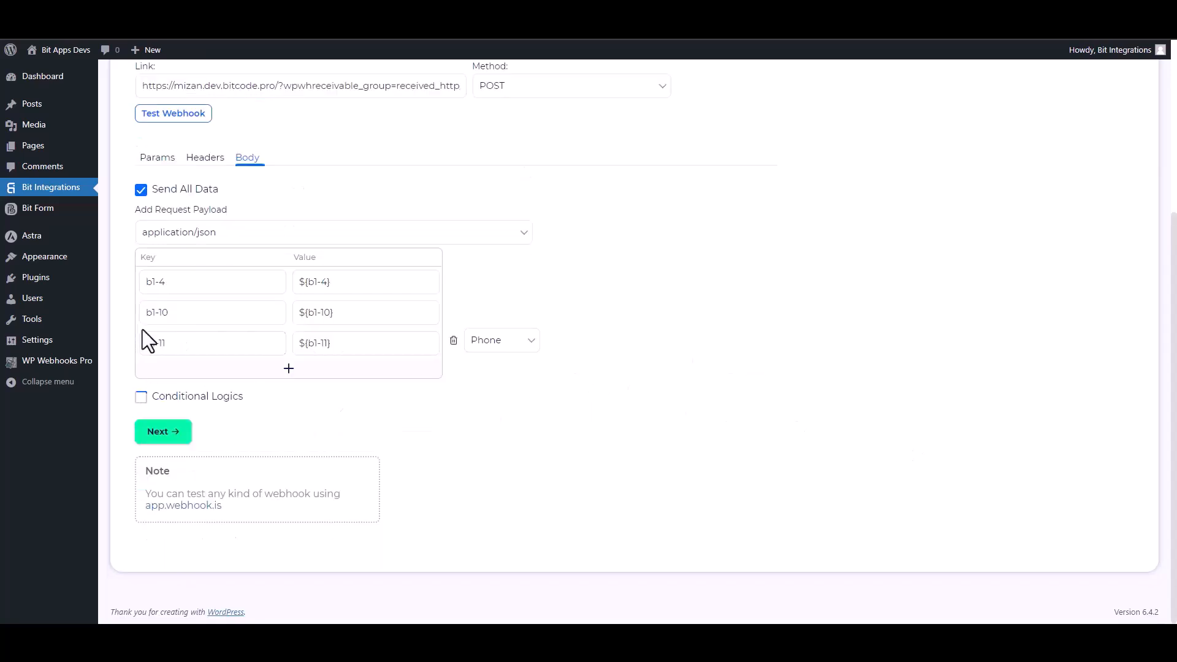
Finish the WPWebhooks integration setup and save the webhook trigger settings in the WP Webhooks Pro flow
left_click(187, 433)
left_click(620, 254)
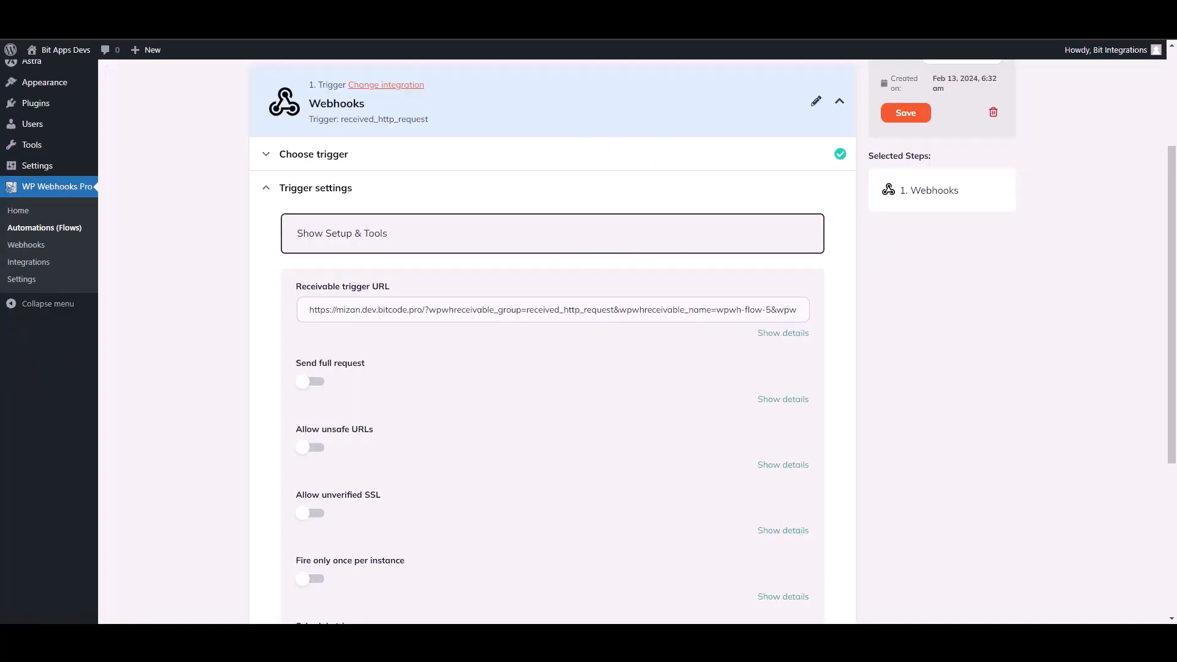
scroll(1172, 398, "down", 3)
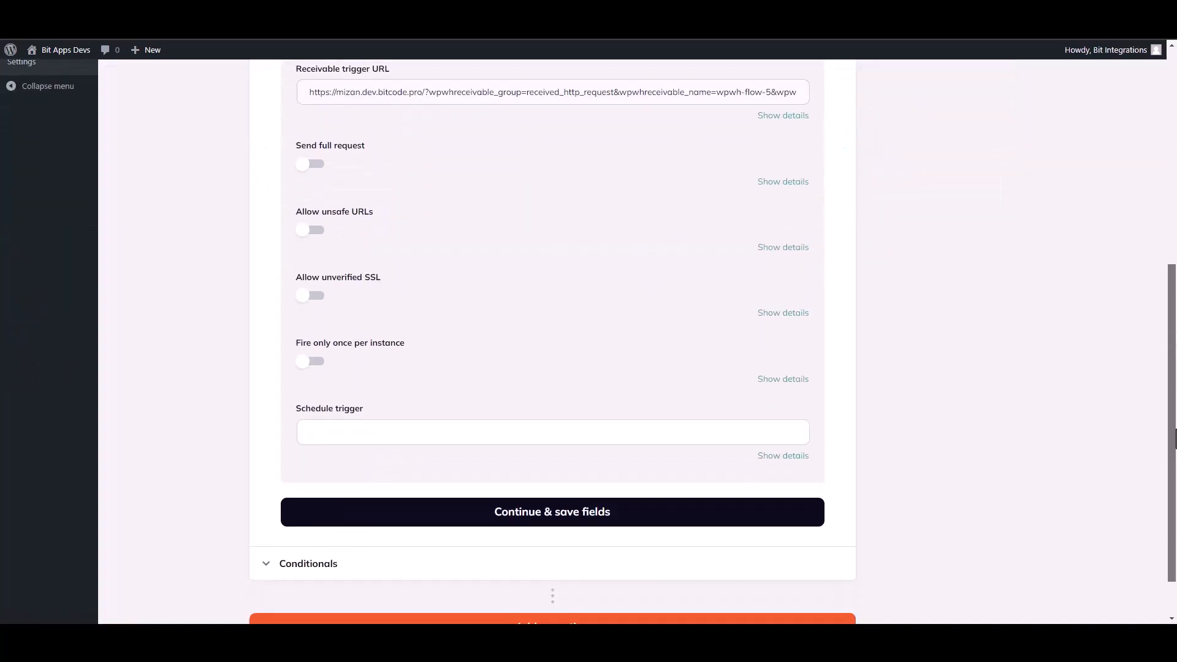
left_click(547, 521)
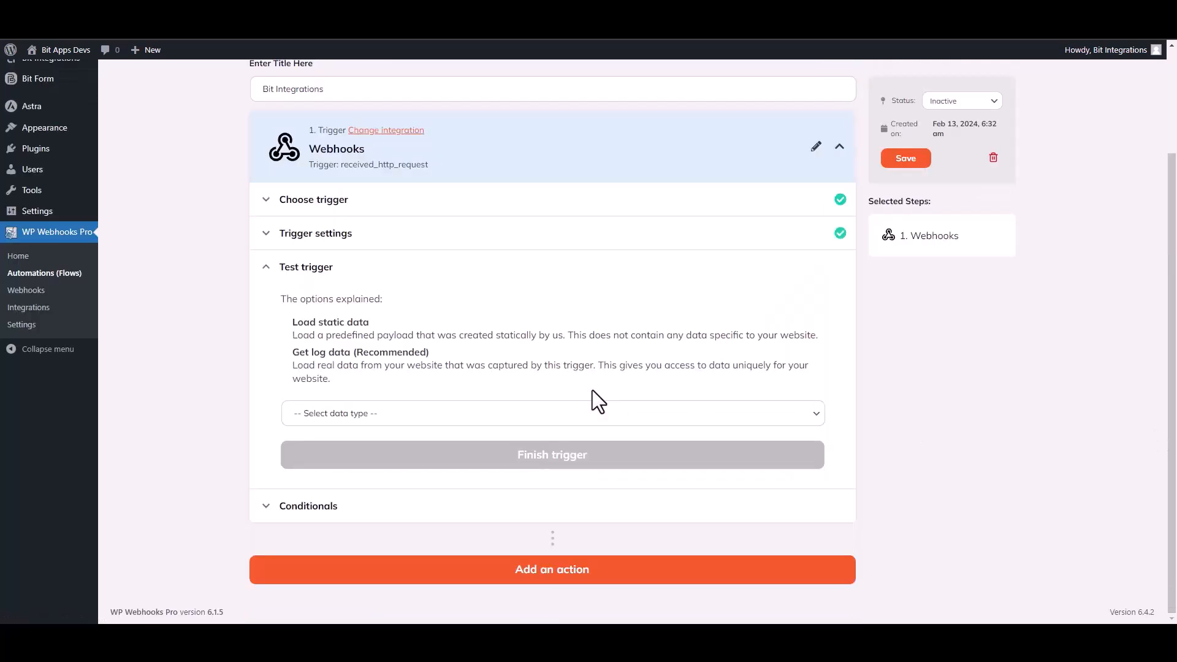
Test the Webhooks trigger using log data from Log #18 - February 13, 2024, 6:33 am, and finish the trigger
left_click(370, 416)
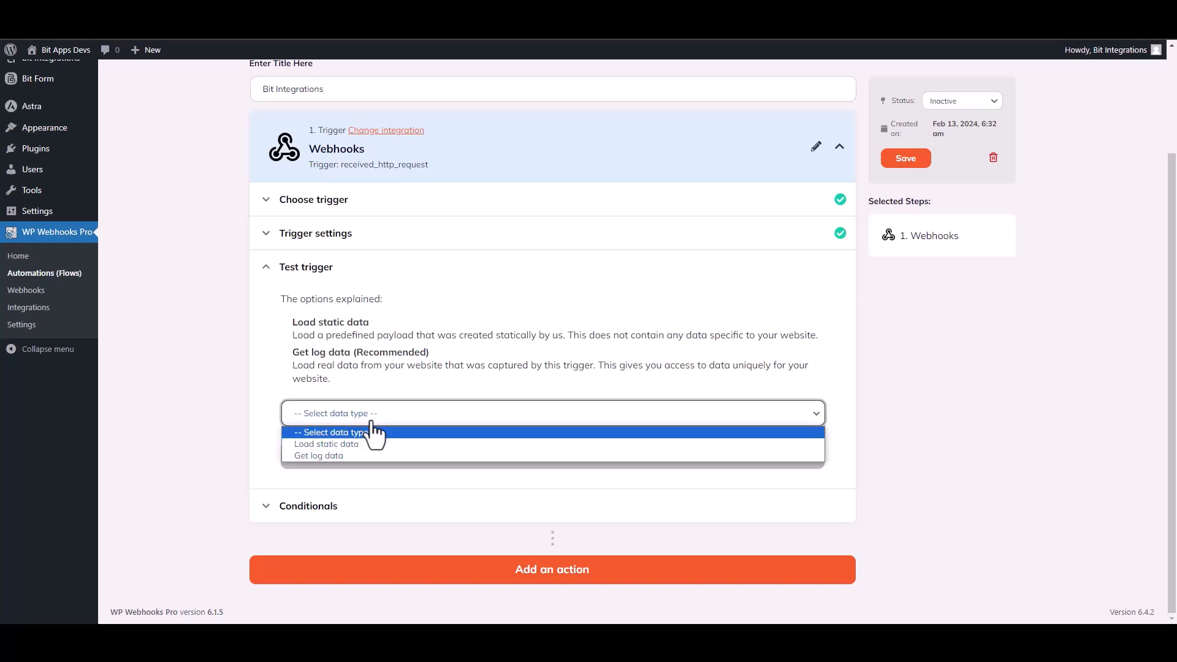
left_click(336, 457)
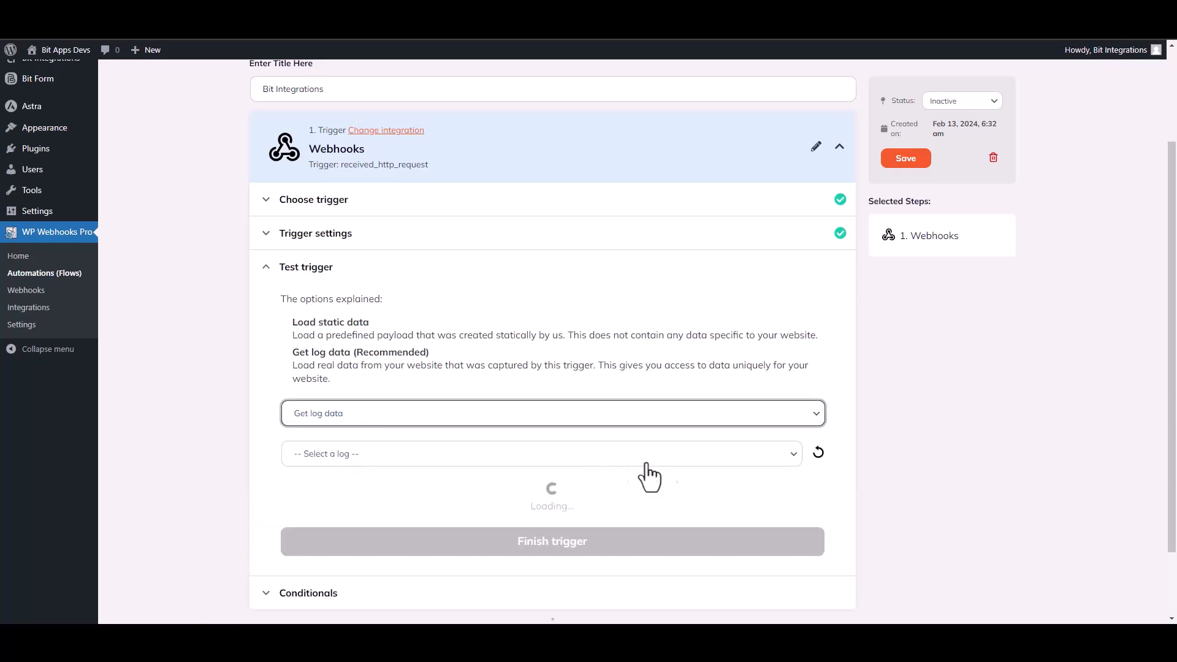
left_click(630, 461)
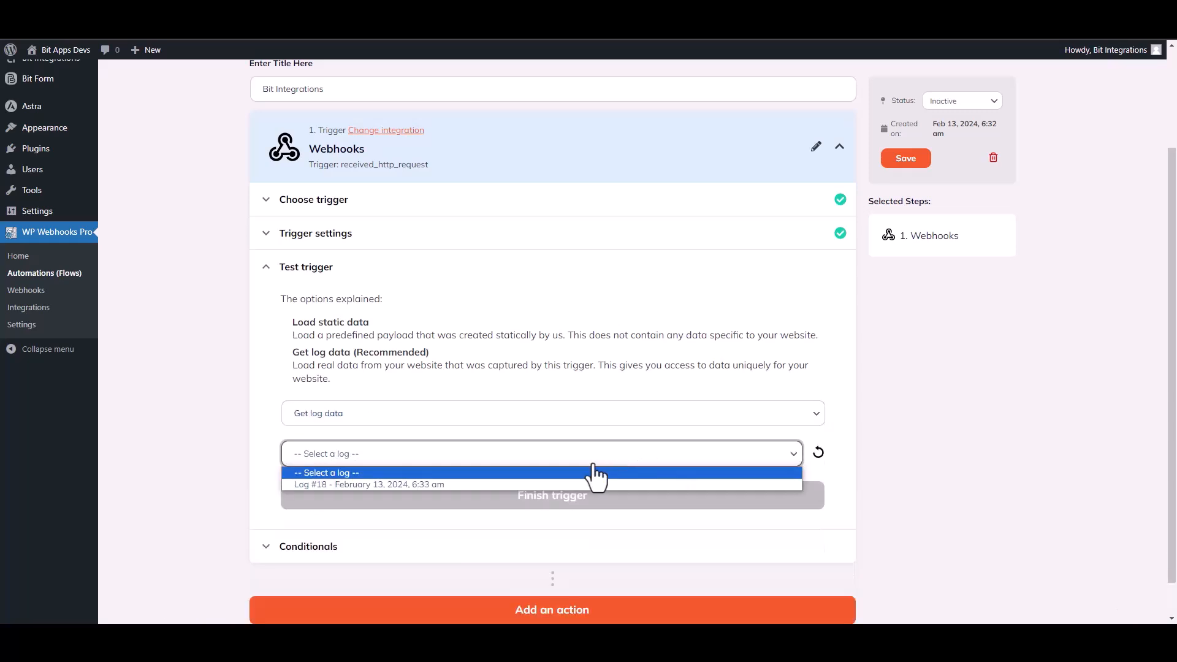
left_click(383, 485)
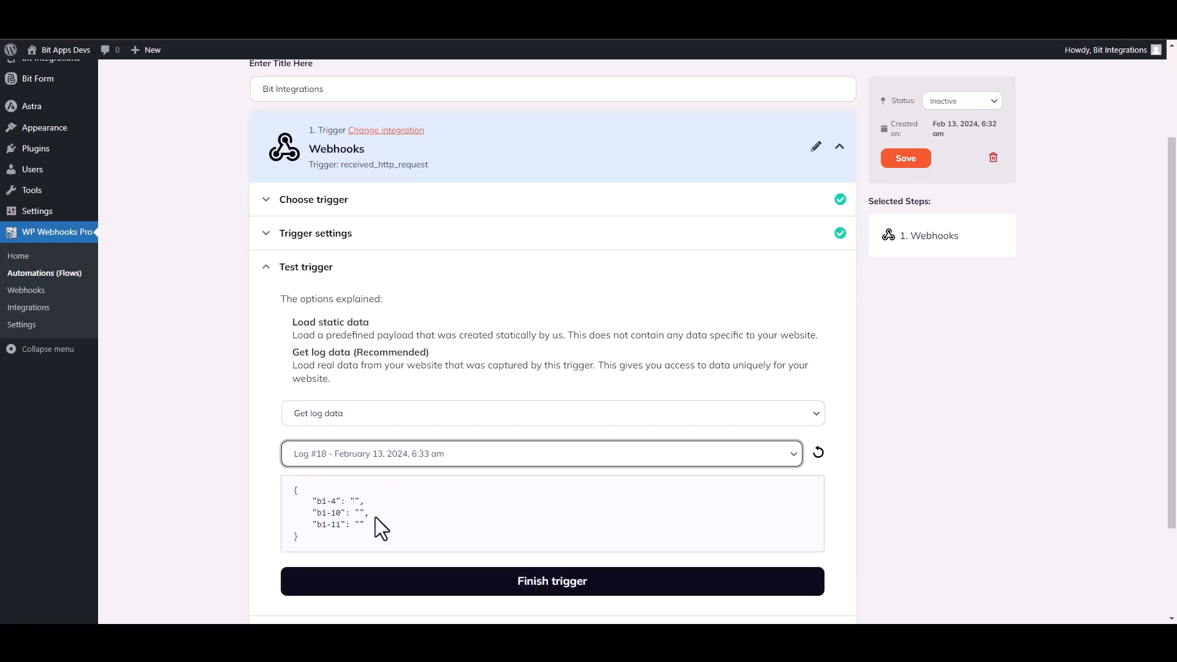
left_click_drag(361, 528, 311, 503)
left_click(551, 519)
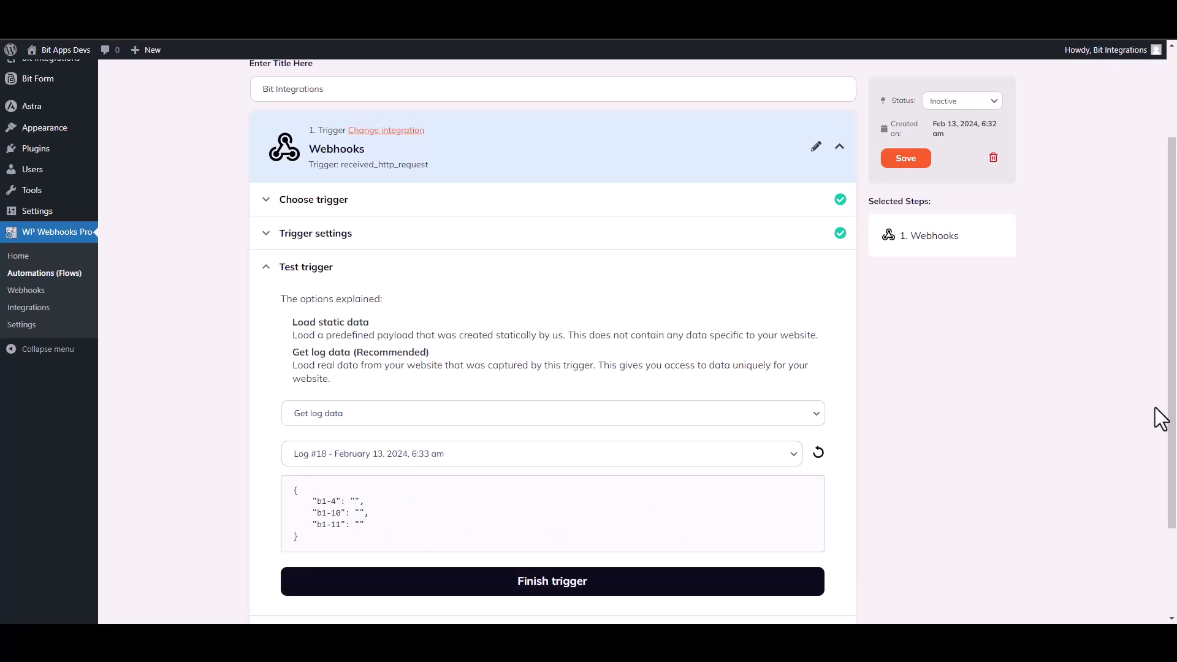
scroll(709, 457, "down", 2)
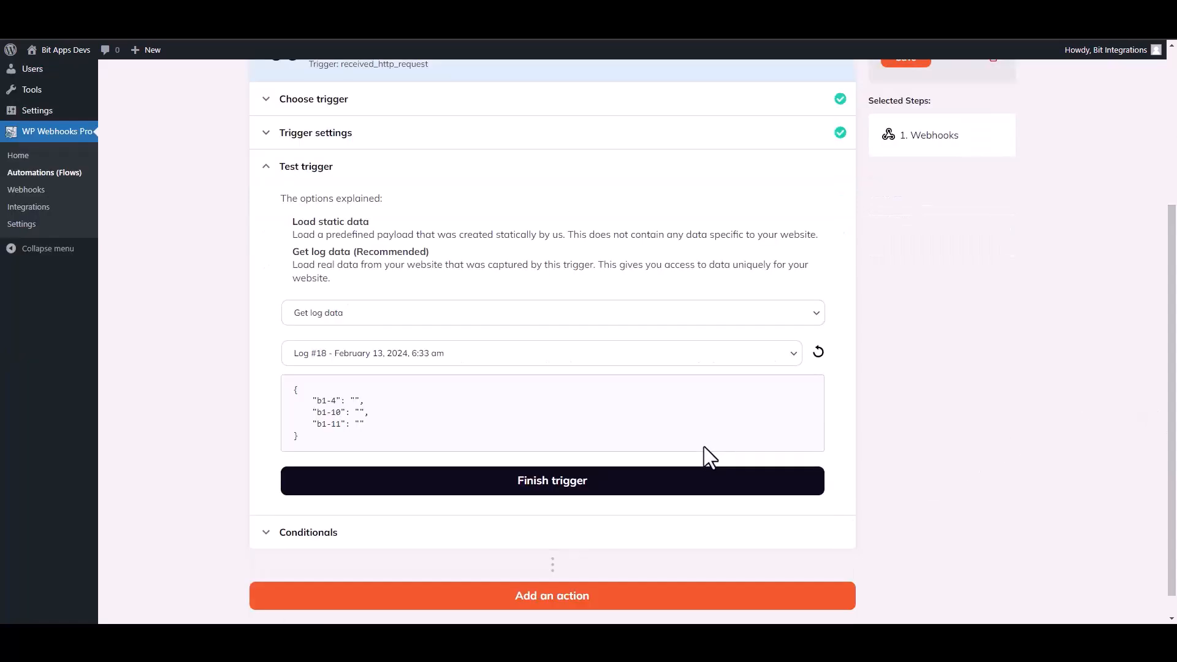
left_click(560, 490)
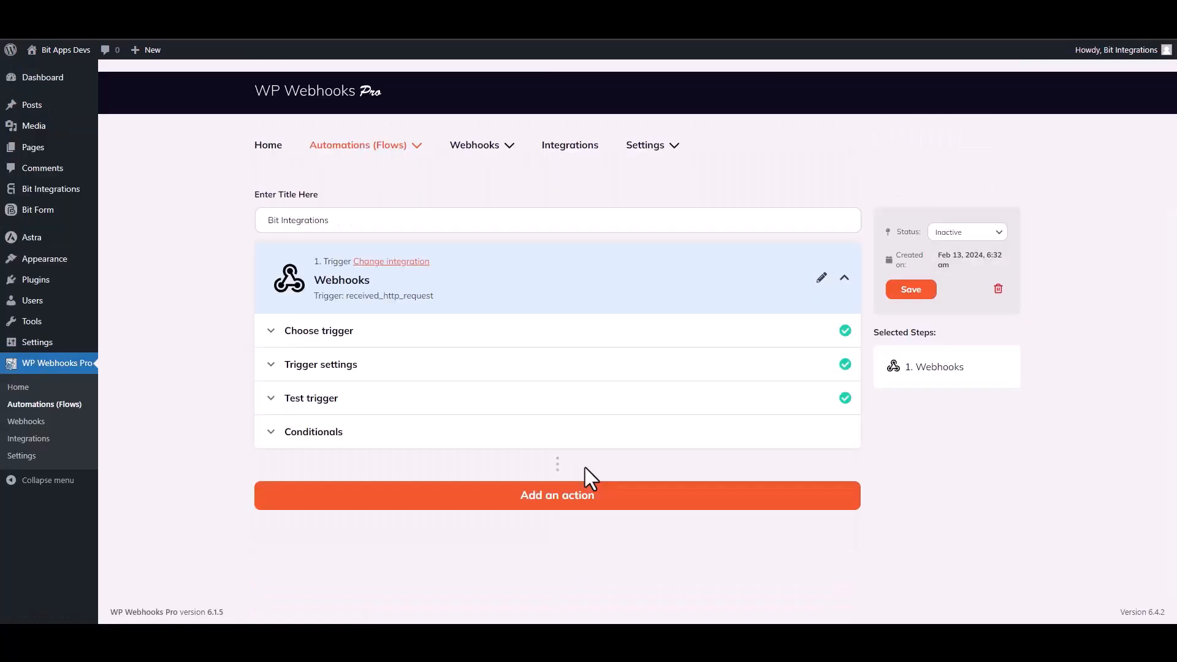
Add a WordPress action to the flow, choose "Create user" as its action, and continue to the action settings
left_click(559, 497)
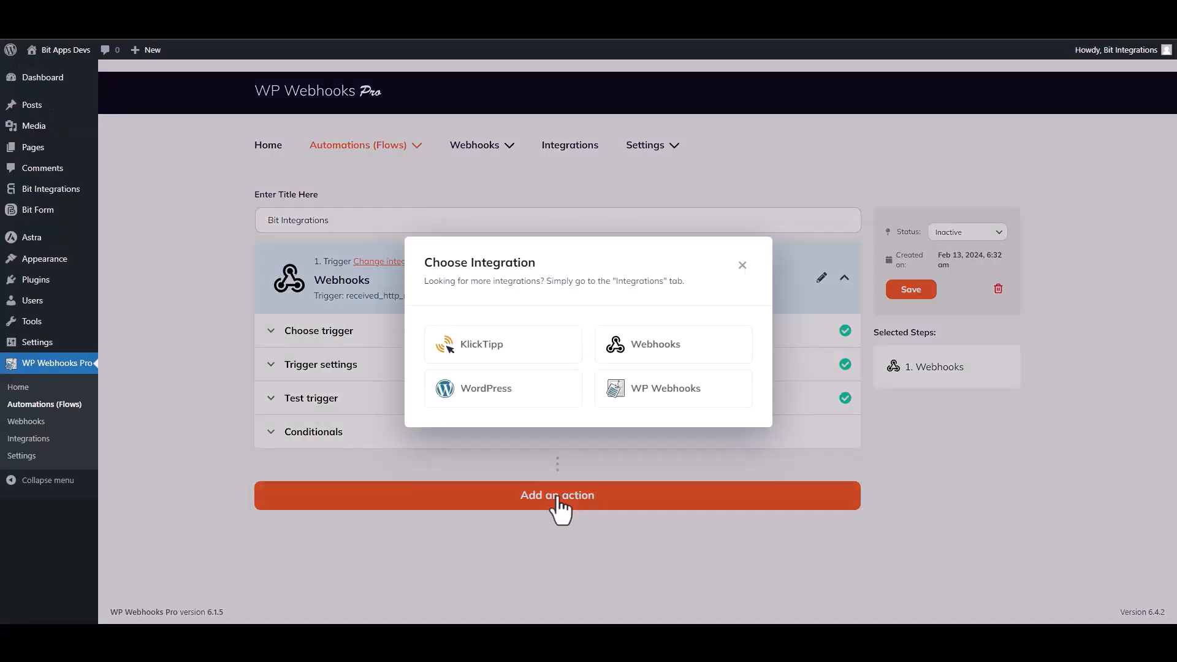
left_click(510, 397)
scroll(511, 405, "down", 4)
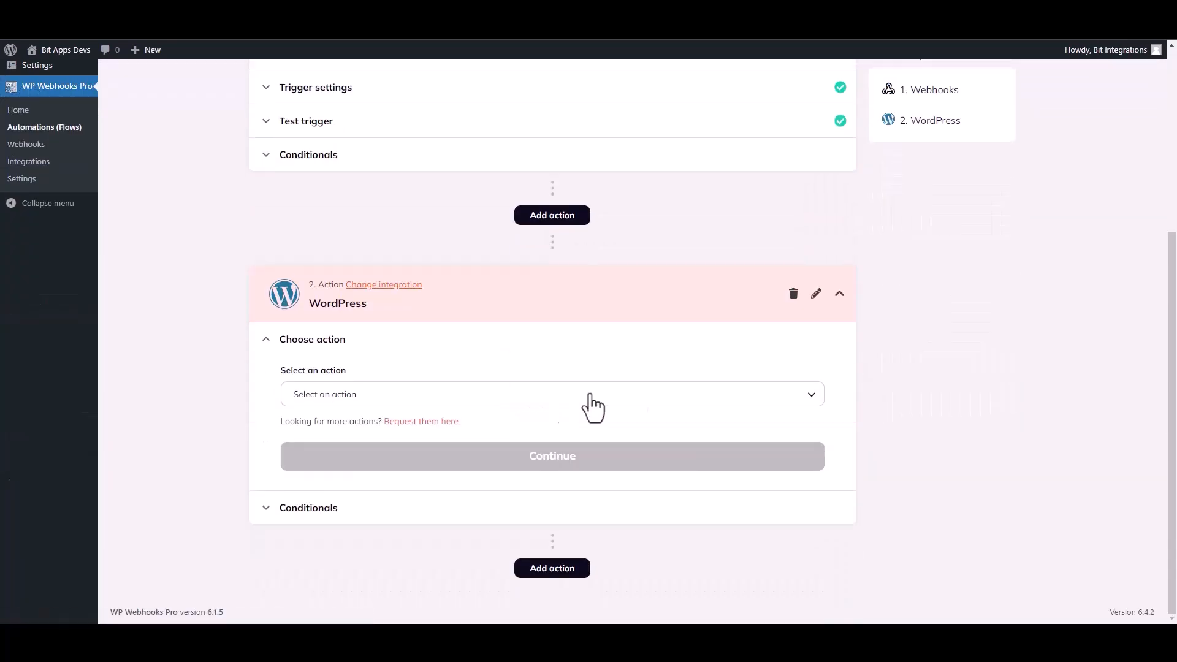
left_click(359, 395)
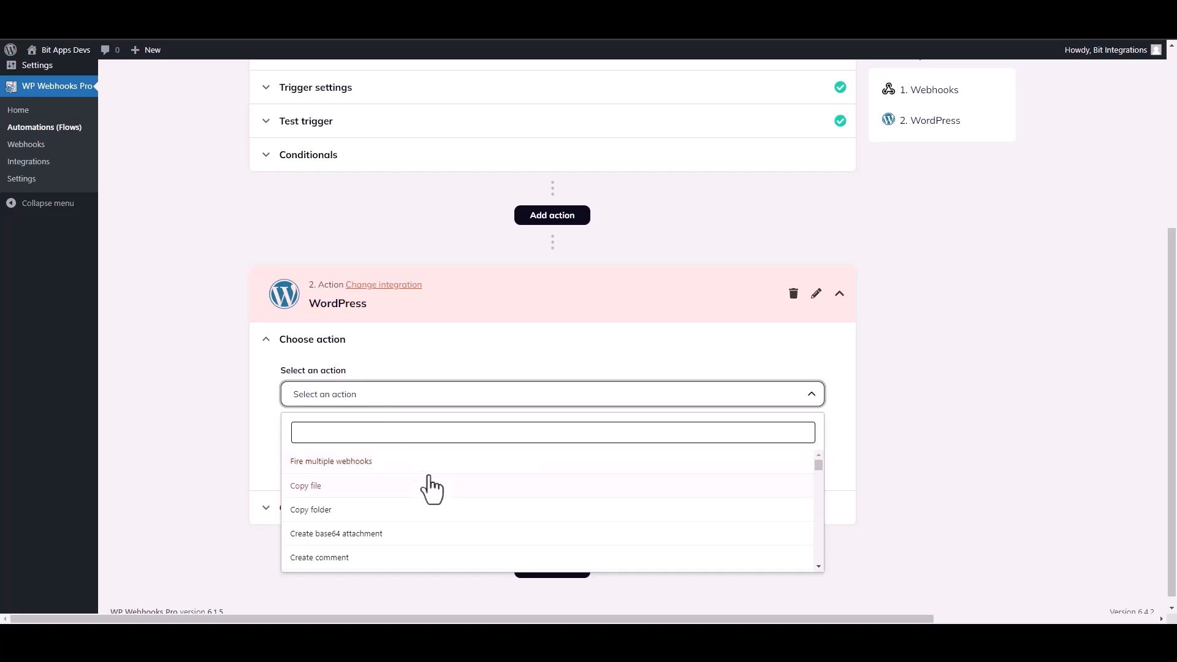
type("create u")
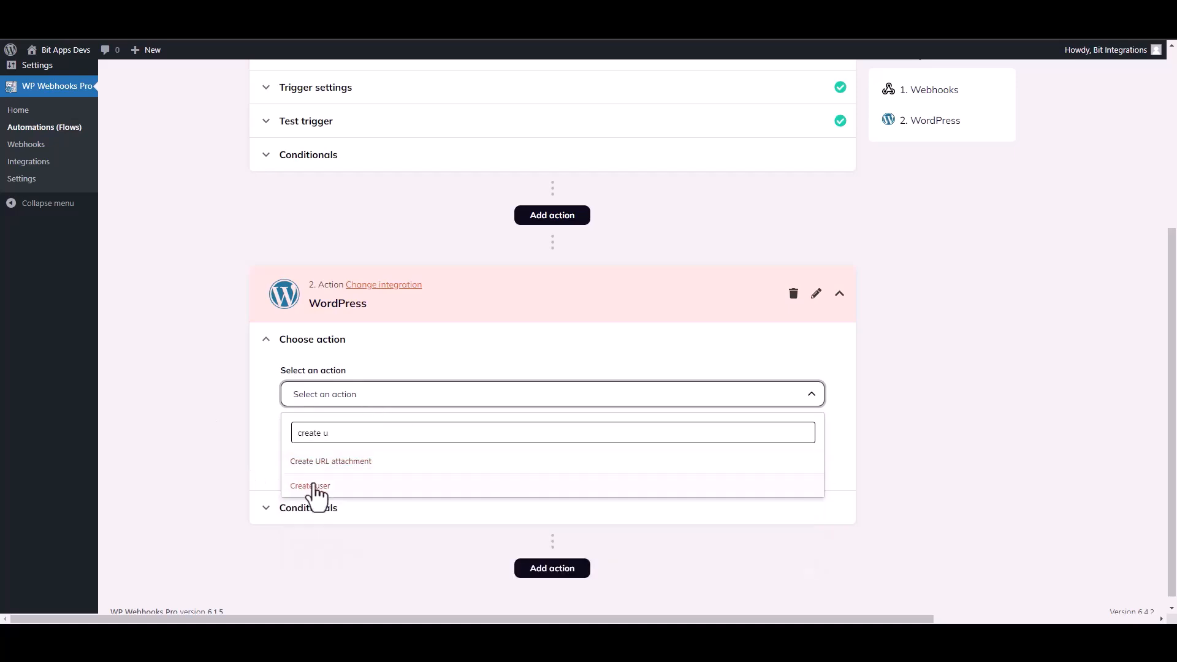
left_click(313, 488)
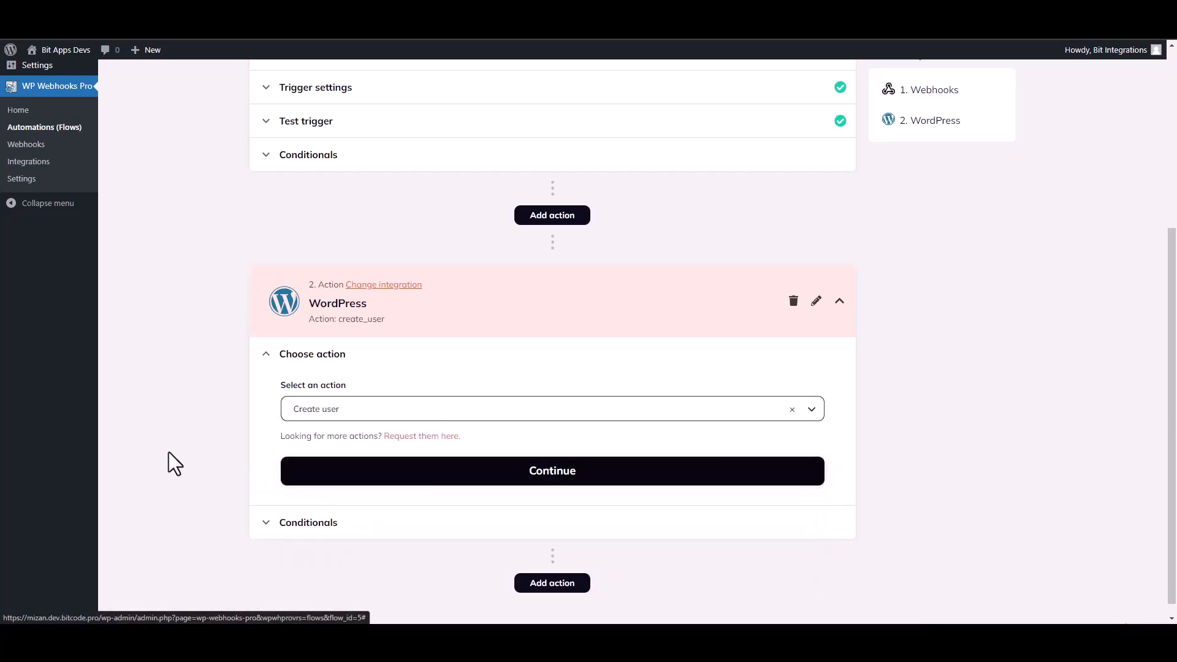
left_click(439, 477)
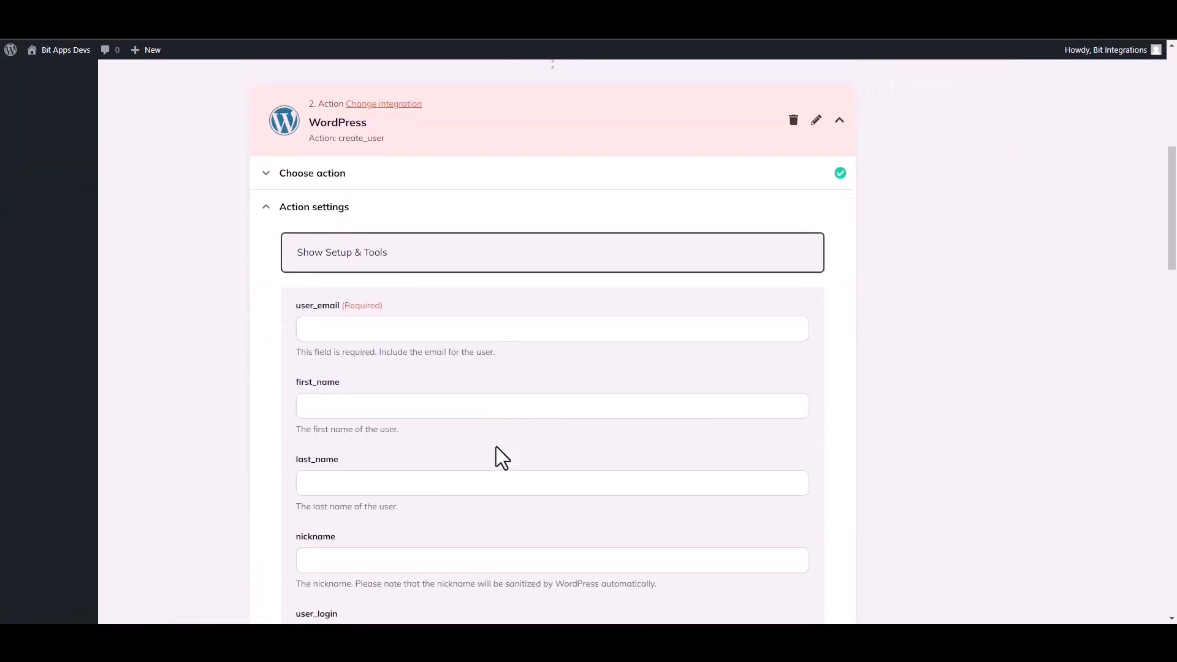
Map user_email to the webhook value b1-4 and first_name to b1-10, and save the action fields
left_click(337, 312)
left_click(366, 393)
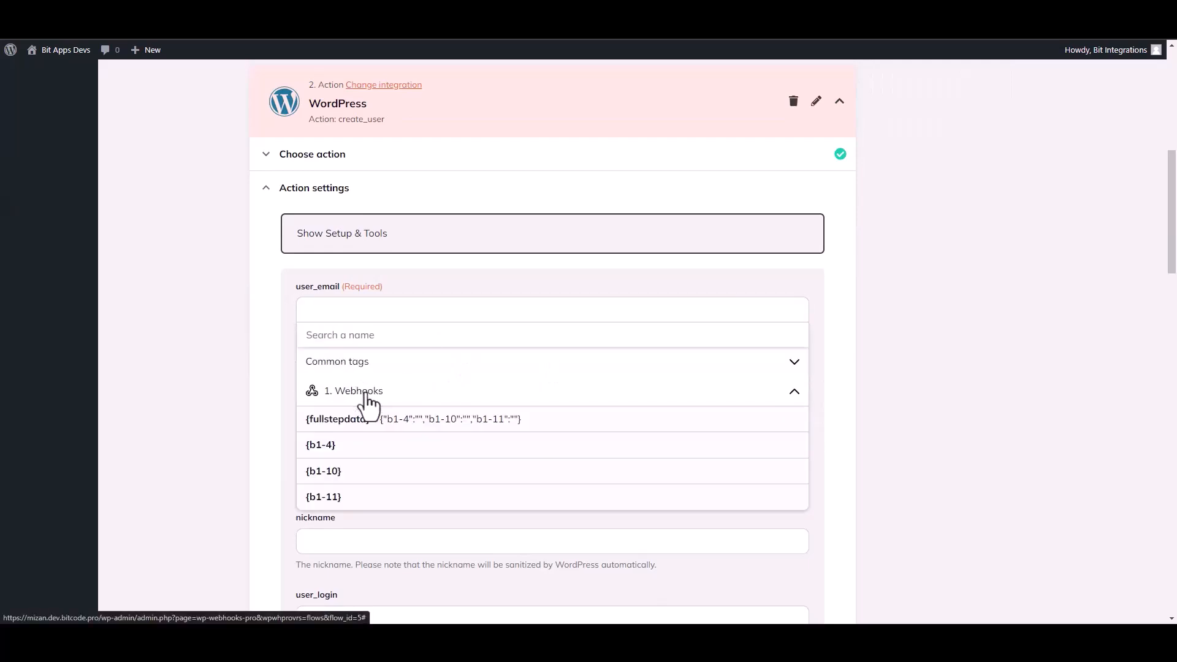
left_click(336, 452)
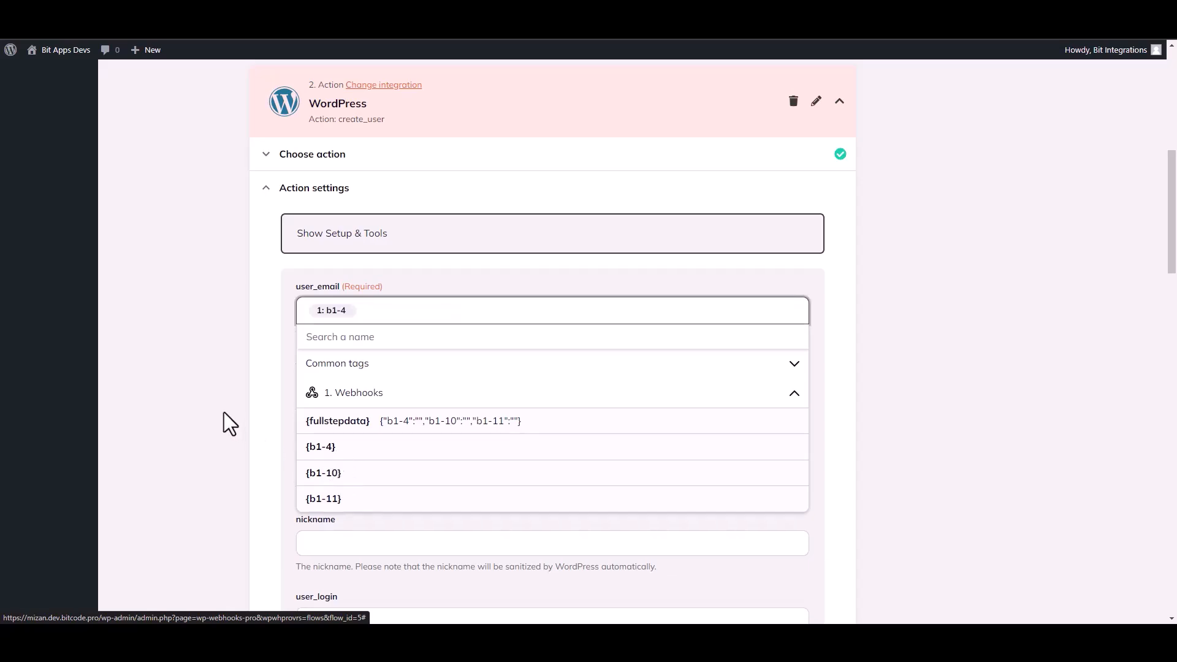
left_click(223, 412)
left_click(329, 393)
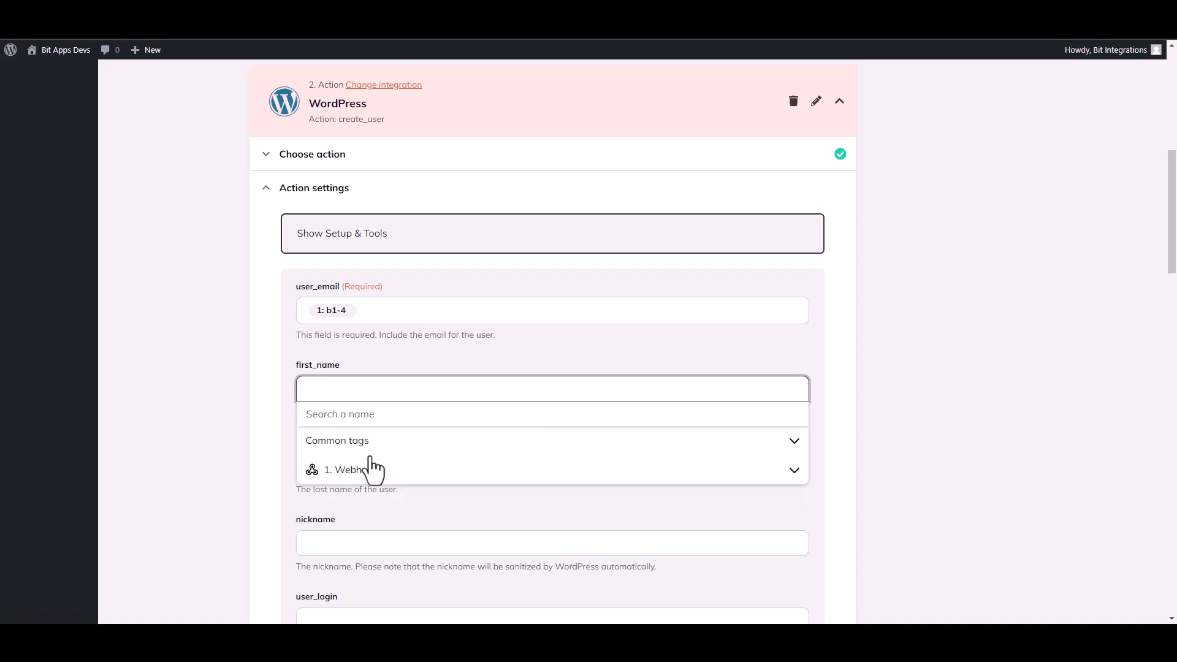
left_click(361, 470)
left_click(342, 551)
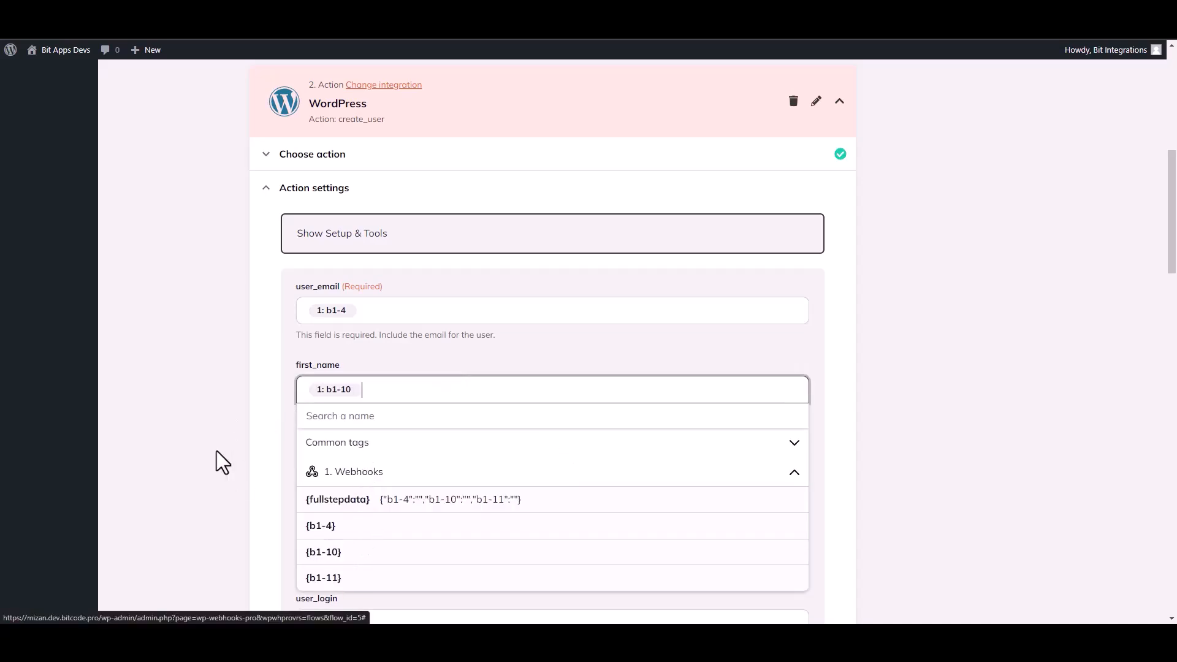
left_click(221, 462)
left_click_drag(1173, 257, 1173, 558)
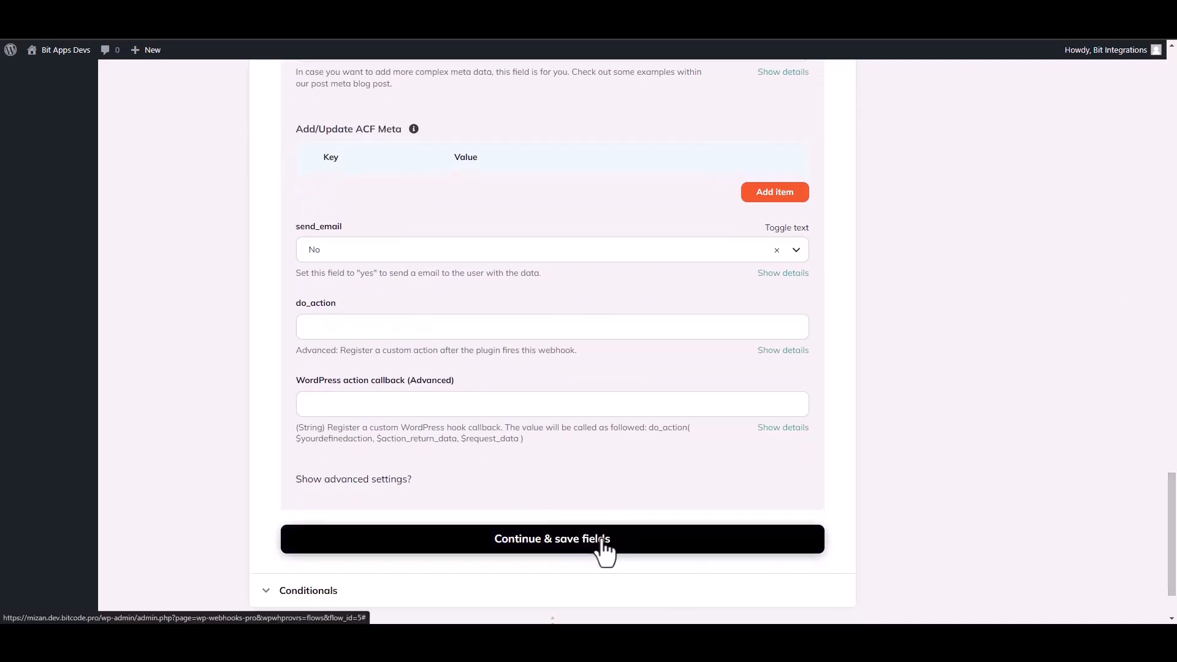
scroll(650, 509, "down", 1)
left_click(696, 475)
Test the Create user action with "Fire webhook action" as the data type, and finish the action
left_click(357, 426)
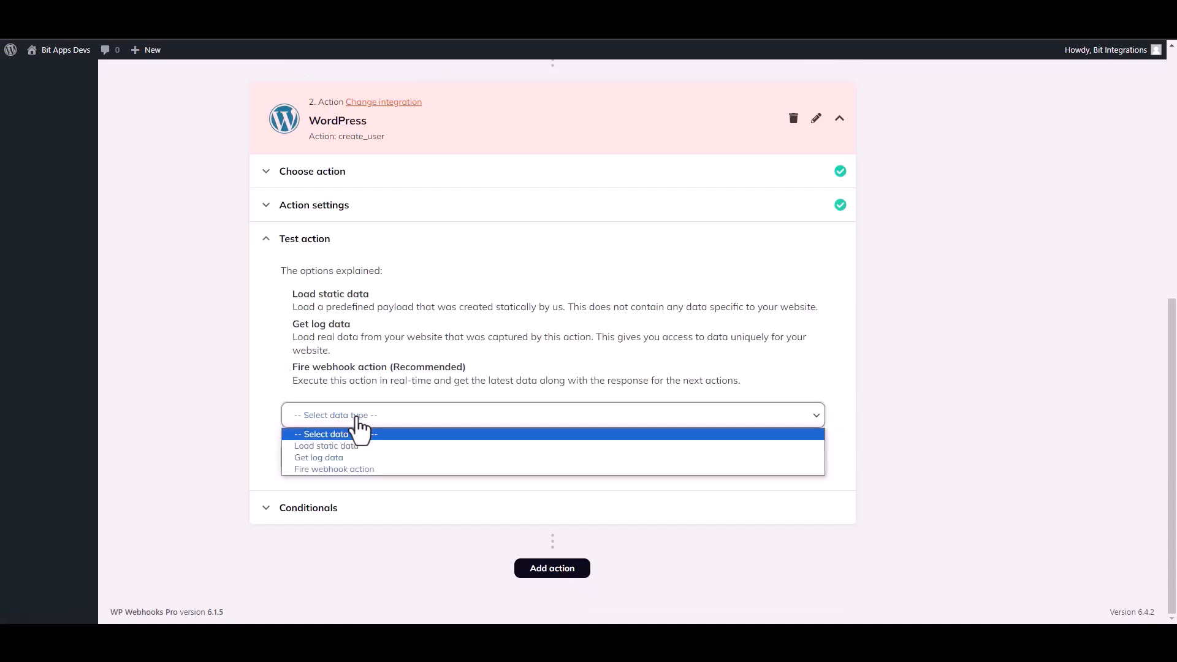
left_click(324, 469)
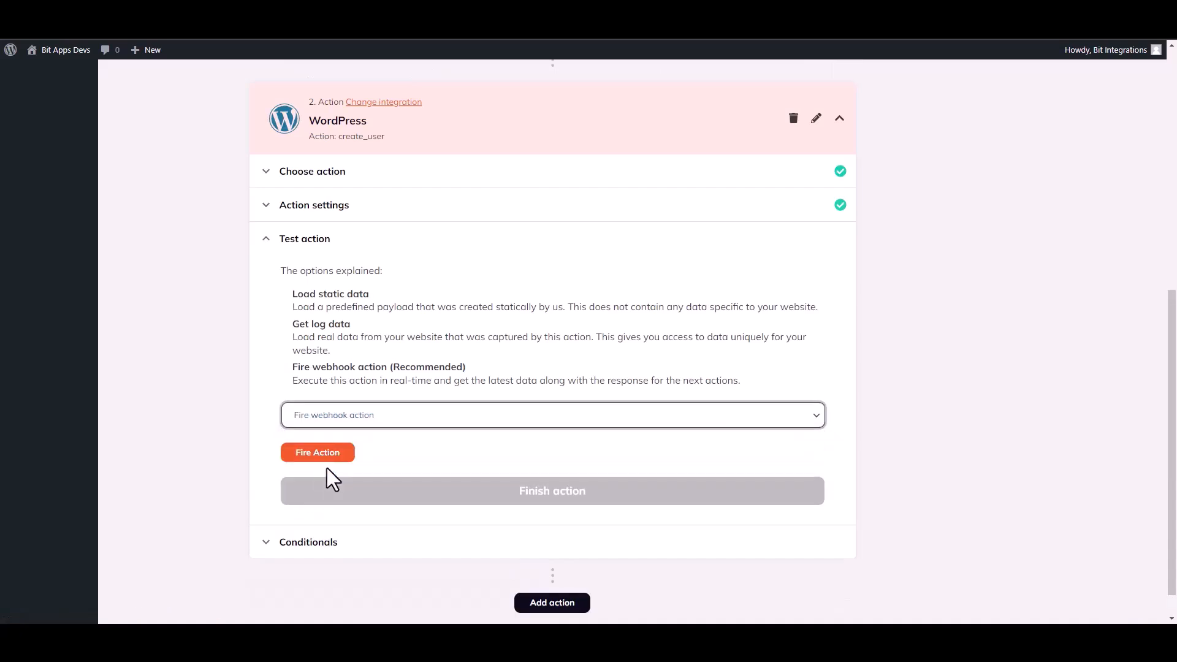
left_click(331, 457)
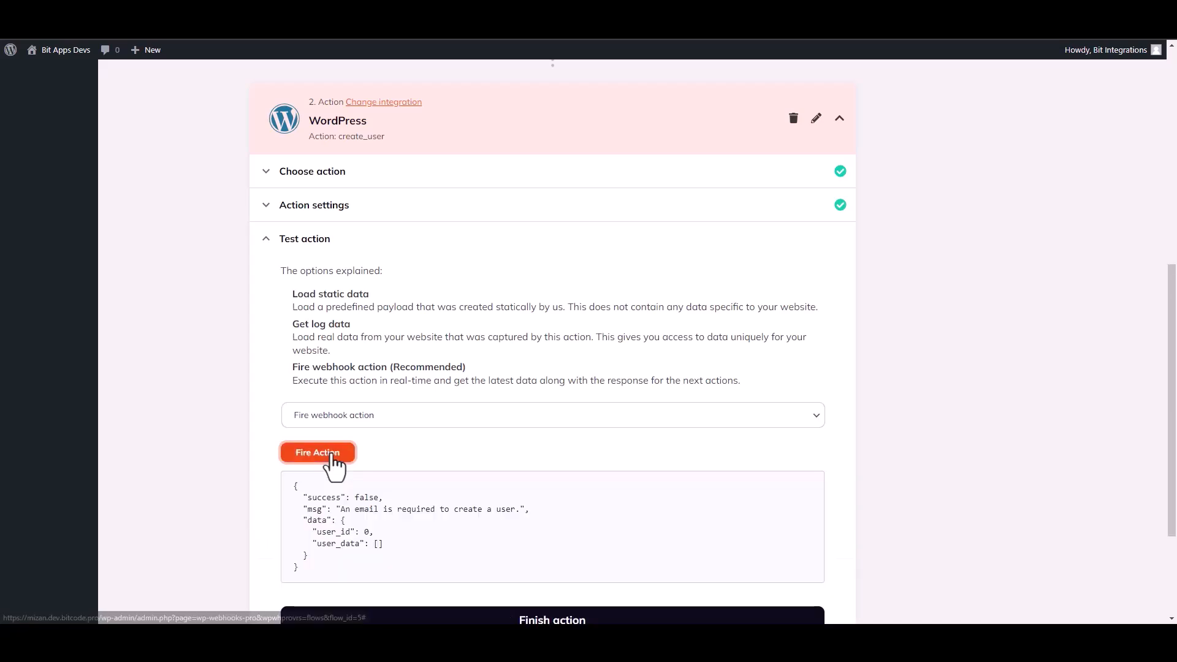
left_click_drag(307, 498, 342, 501)
left_click(899, 482)
scroll(880, 491, "down", 3)
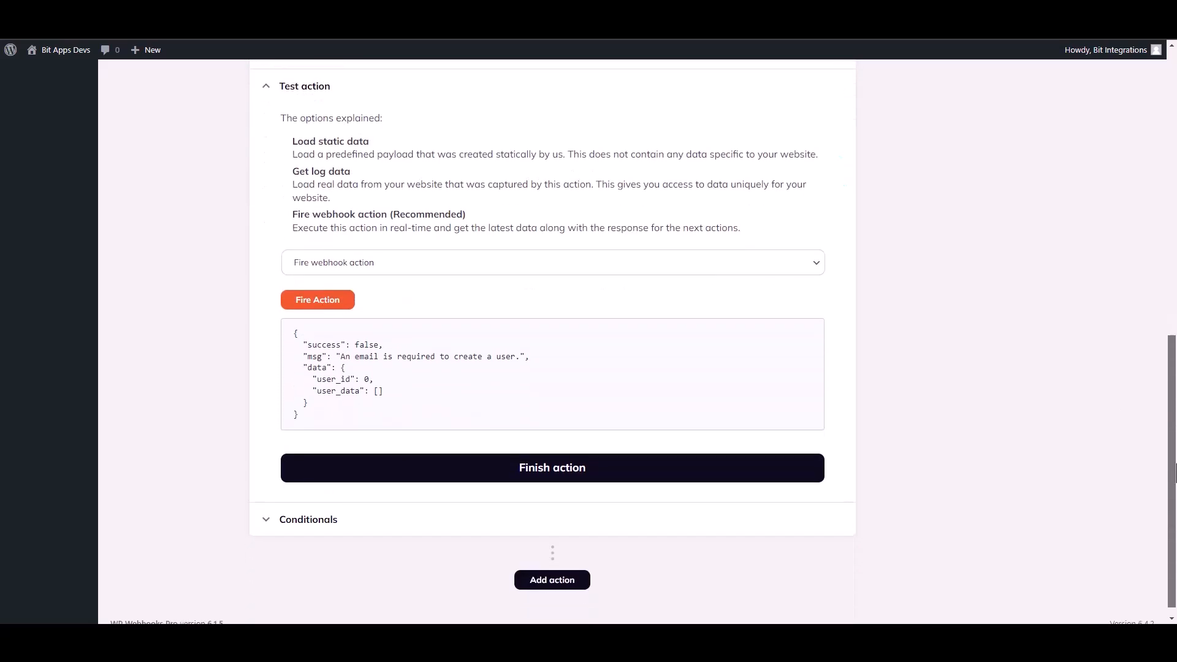
left_click(571, 471)
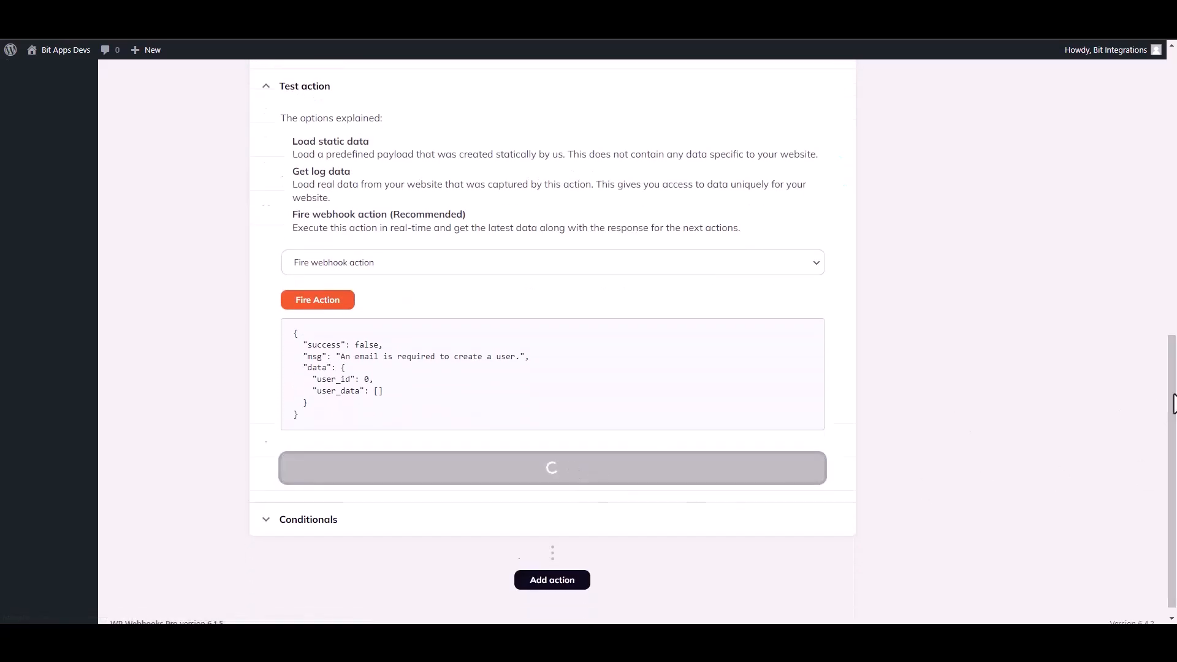
Set the Bit Integrations flow's status to Active and save the flow
left_click_drag(1174, 383, 1175, 270)
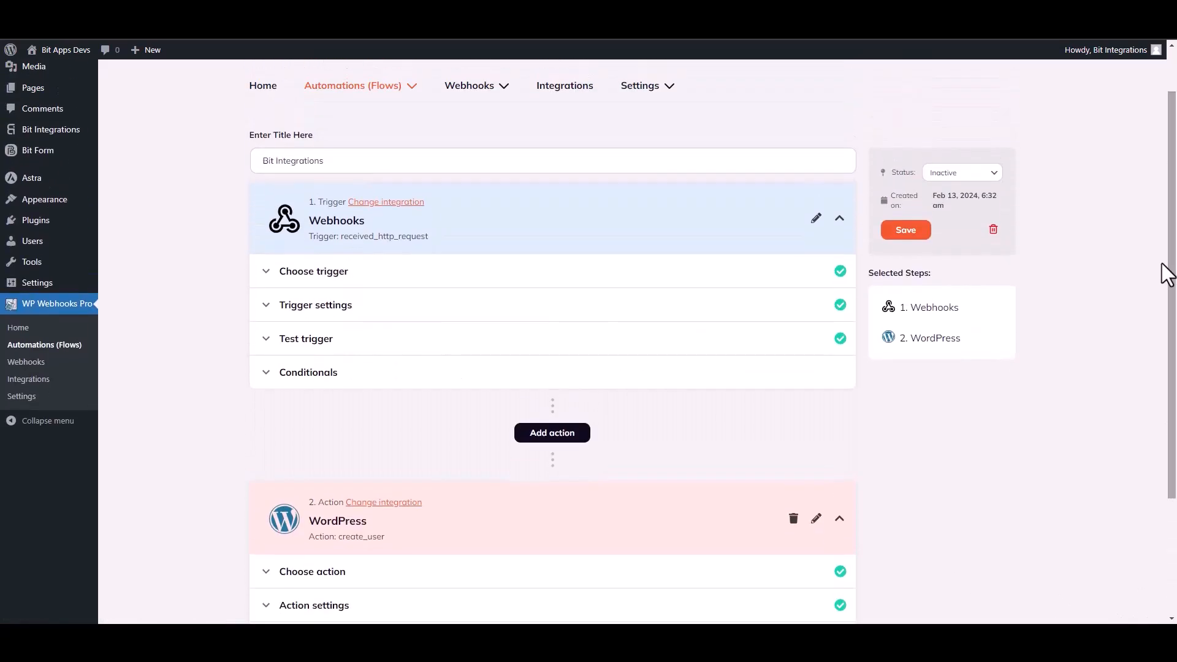
left_click(960, 175)
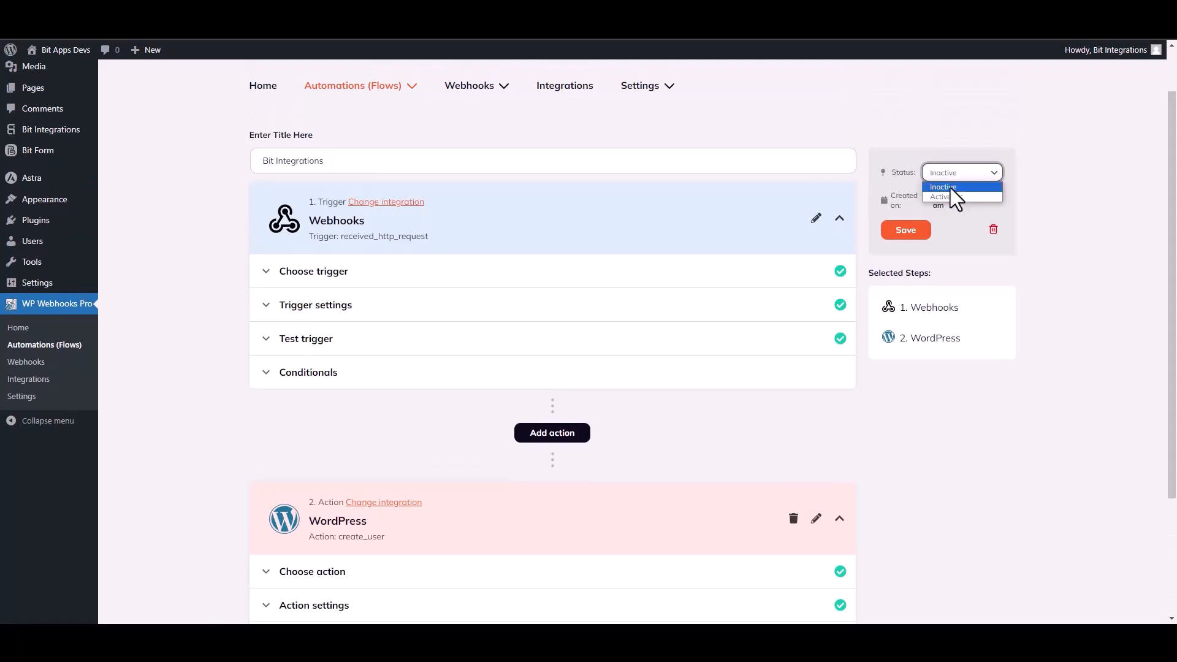
left_click(940, 197)
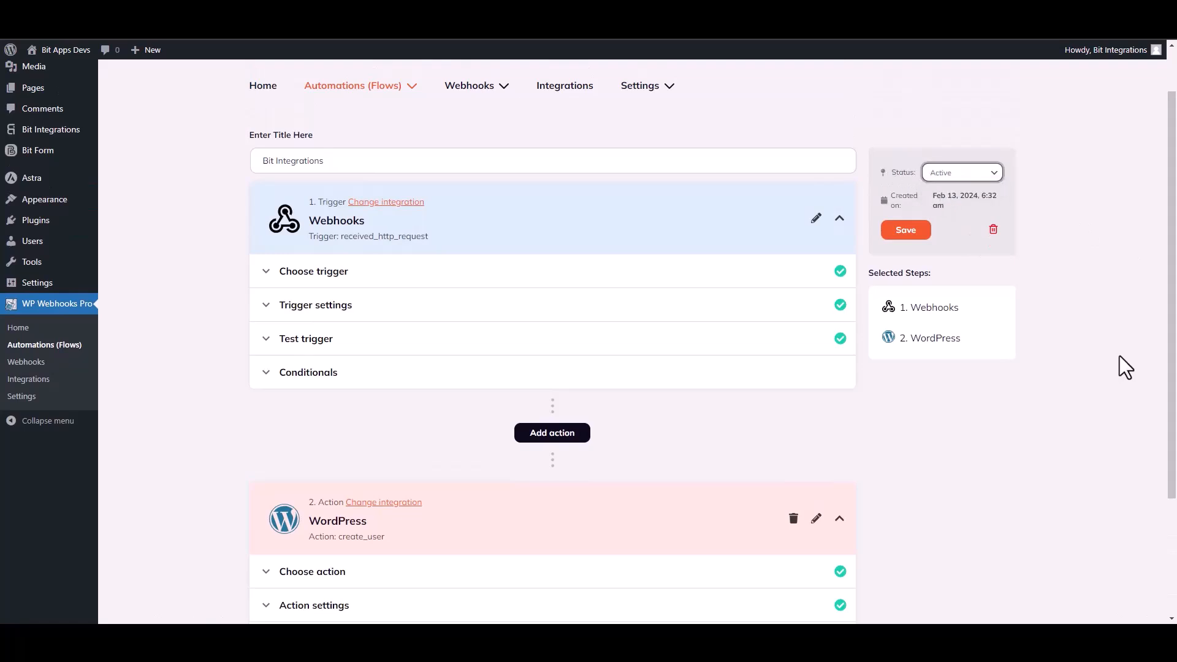
left_click(910, 239)
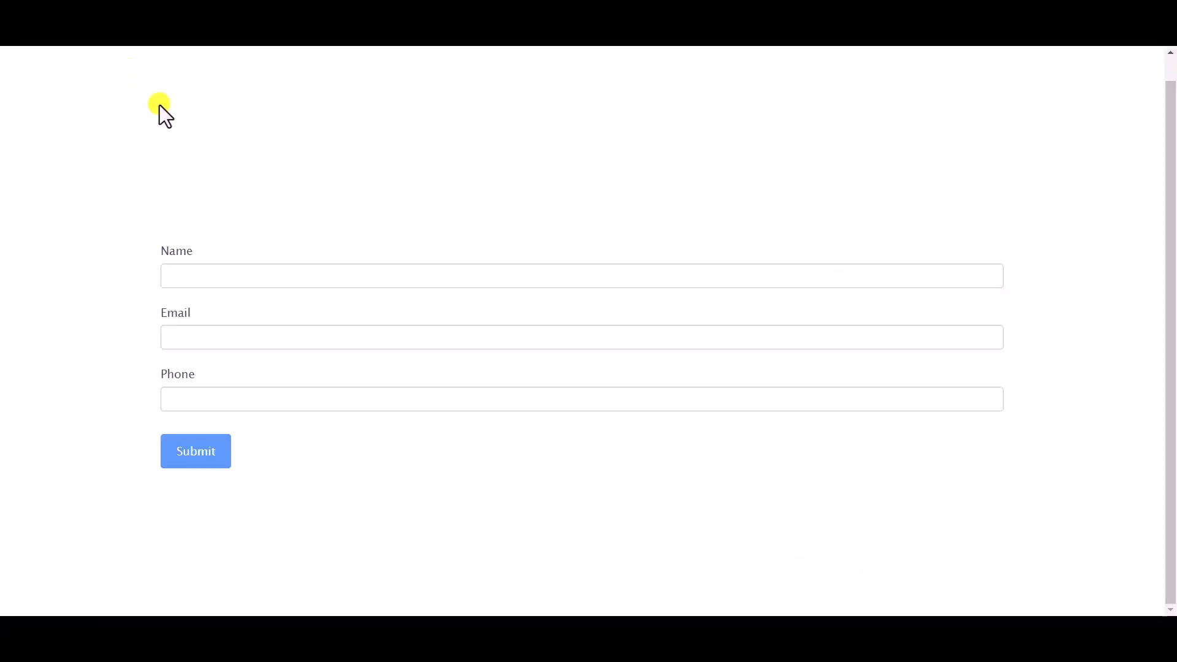
Fill in the contact form with the name Bit Integrations, the contact's email and phone number, and submit it
left_click(238, 278)
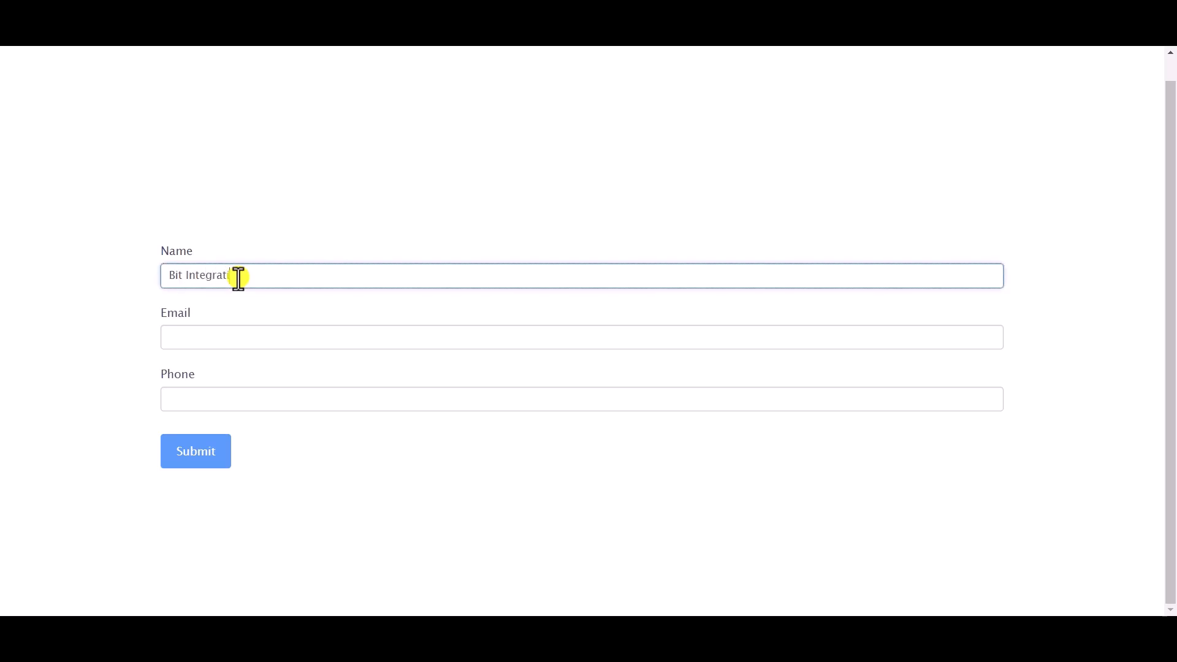
left_click(262, 343)
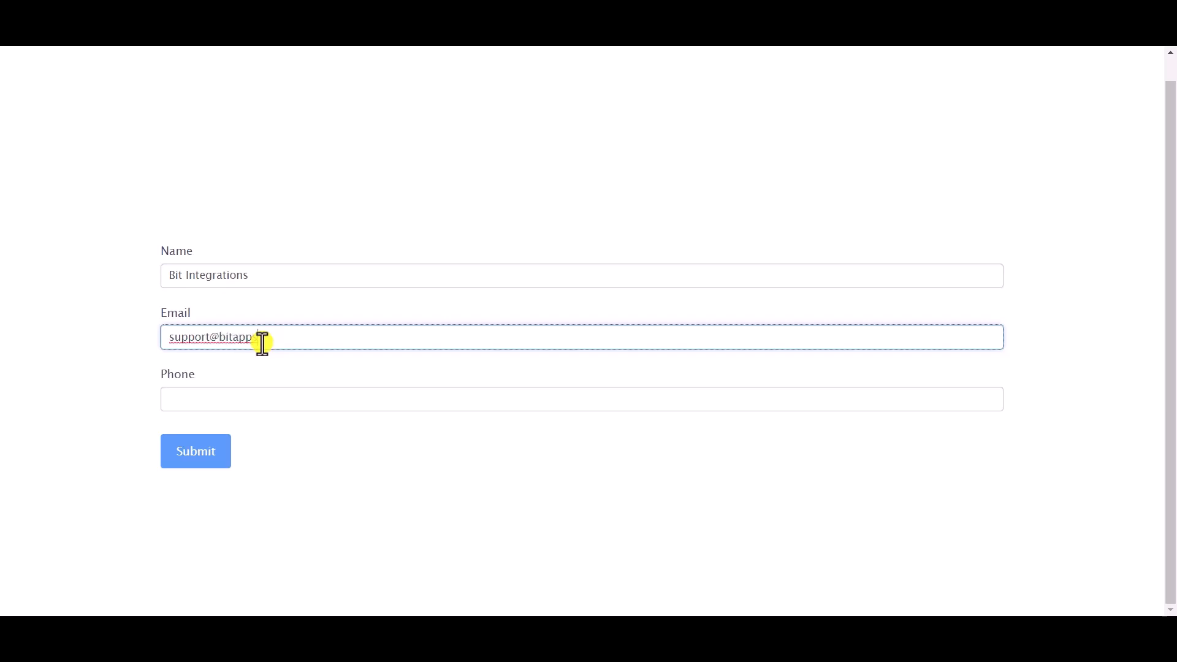
left_click(270, 399)
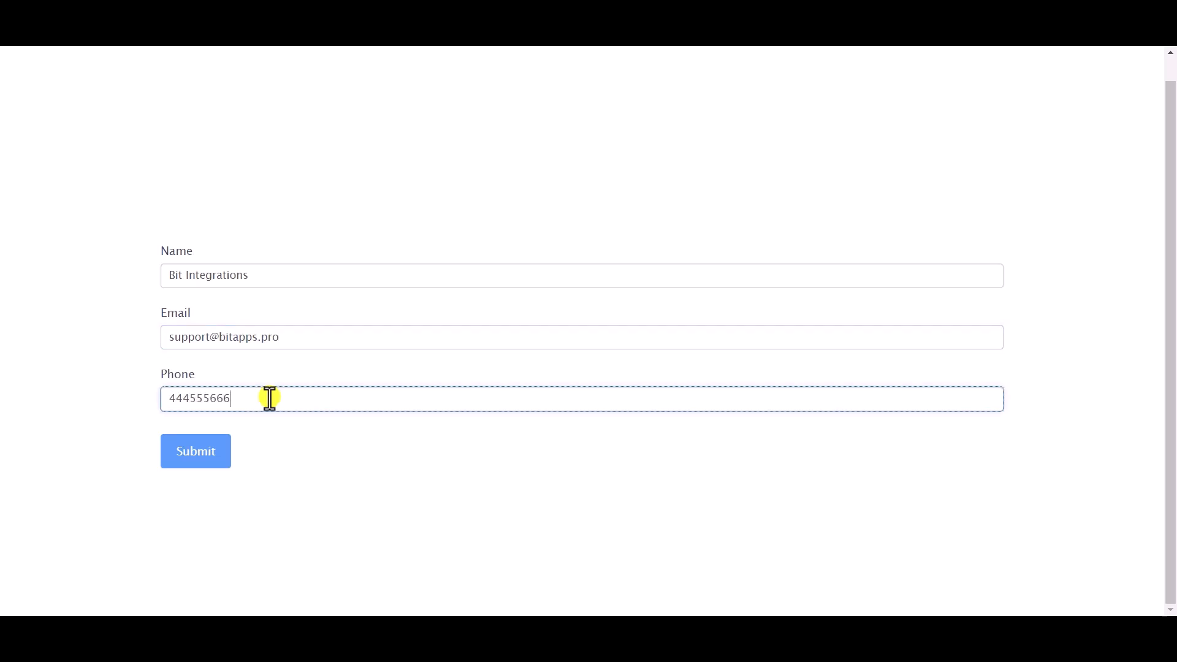
left_click(200, 453)
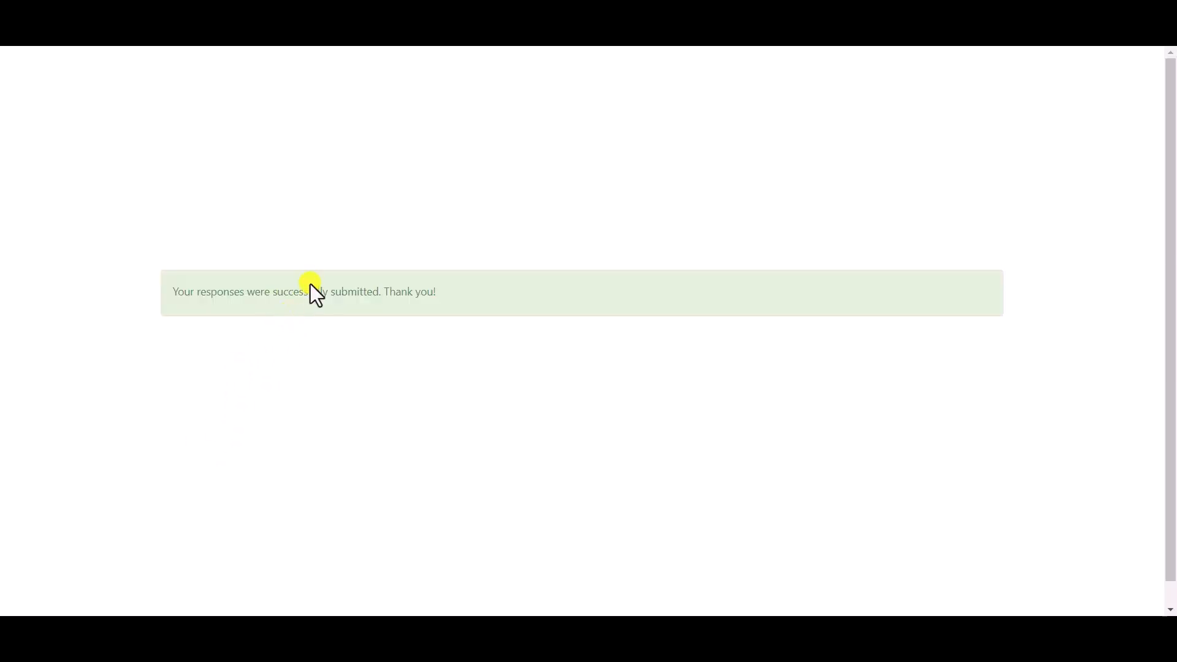
triple_click(300, 289)
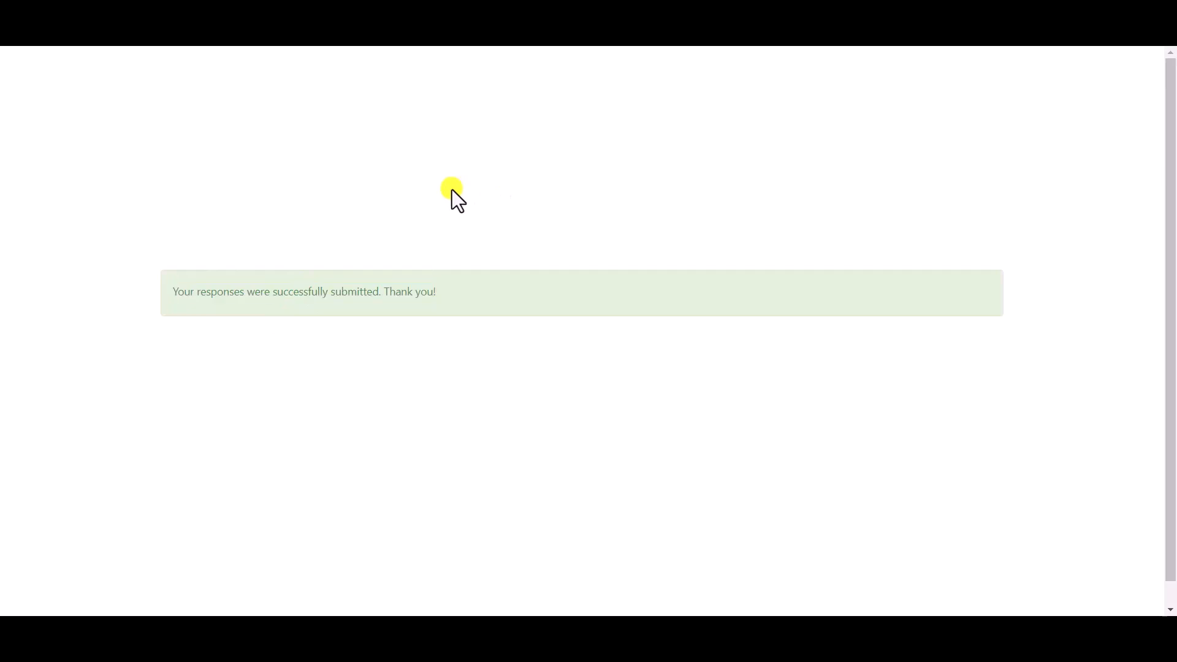